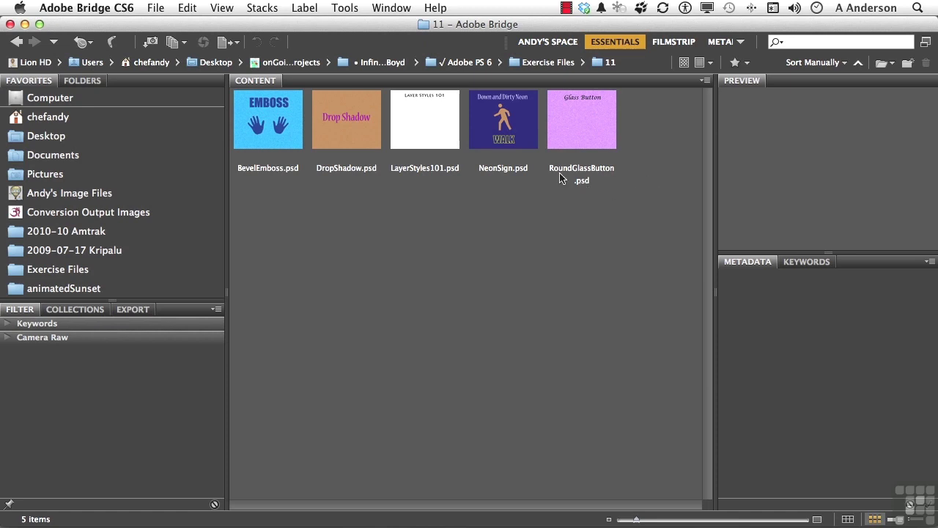
# Open RoundGlassButton.psd from Bridge's Content panel into Photoshop
pyautogui.doubleClick(579, 124)
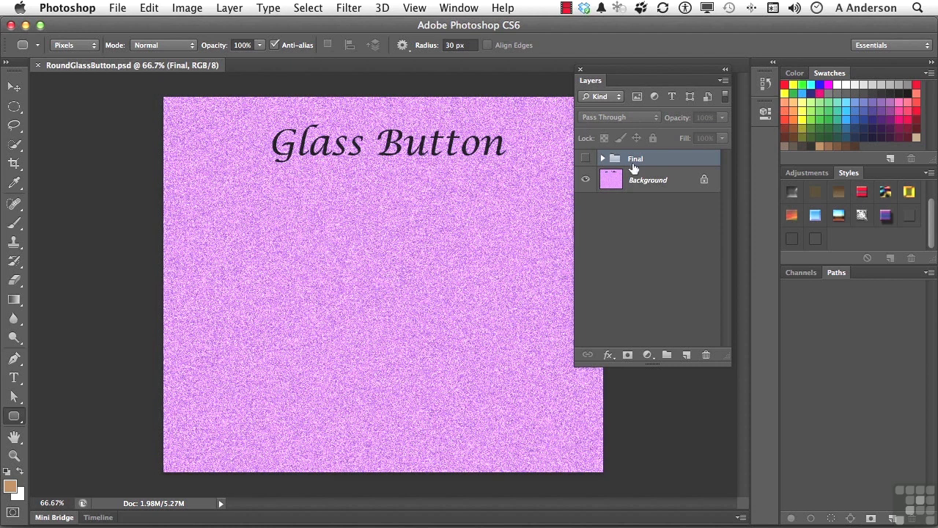
# Briefly preview the Final group, then add a new empty layer named 'Button Base'
pyautogui.click(586, 159)
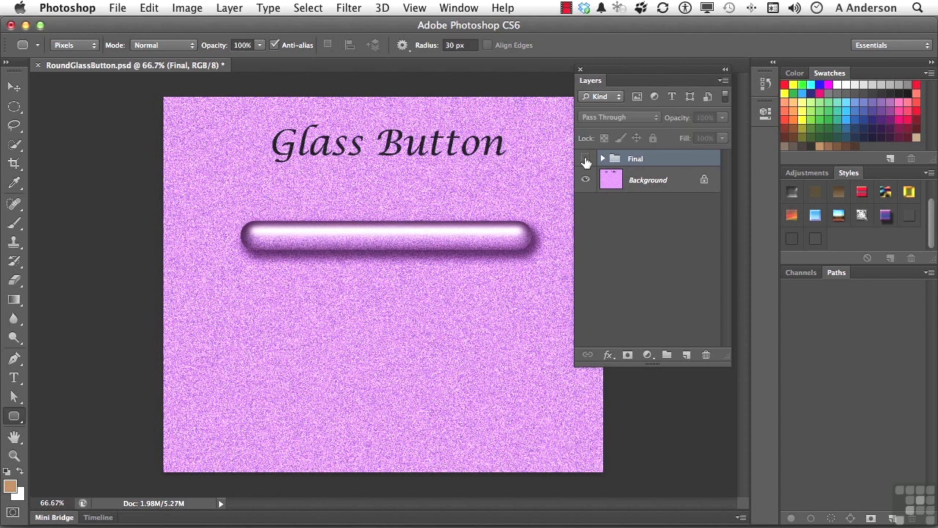
pyautogui.click(586, 159)
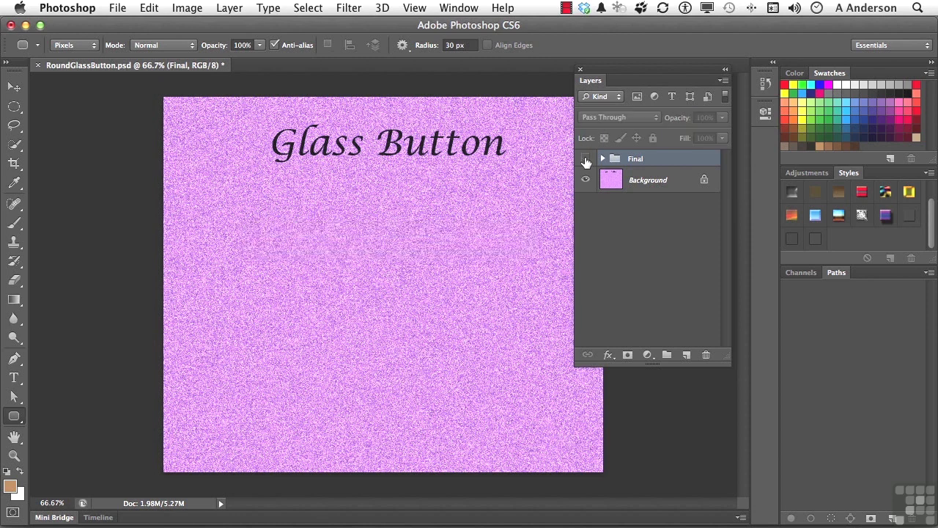
pyautogui.click(686, 355)
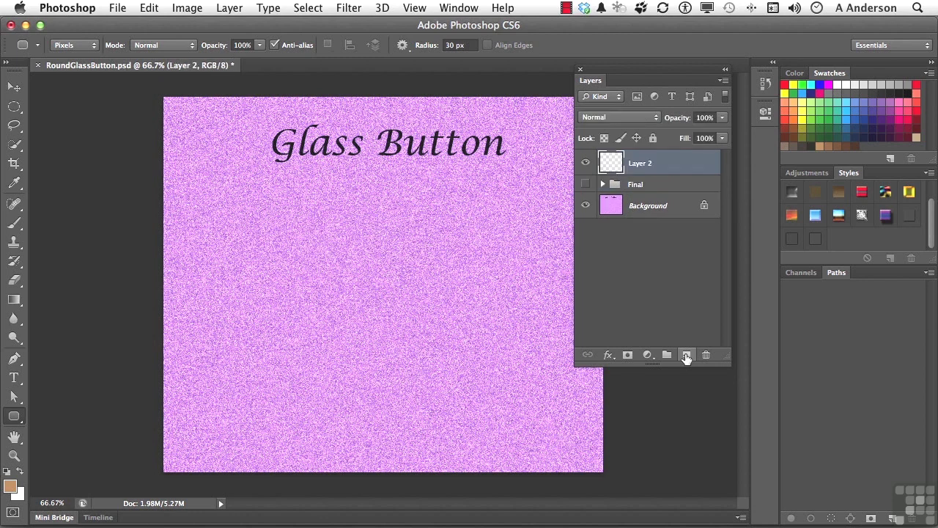
pyautogui.doubleClick(637, 165)
pyautogui.write('Button Base')
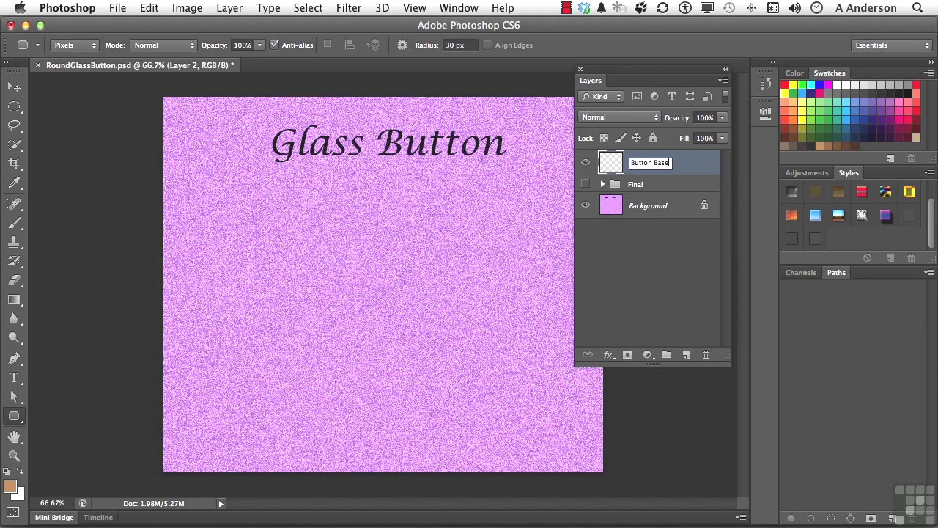
pyautogui.click(686, 170)
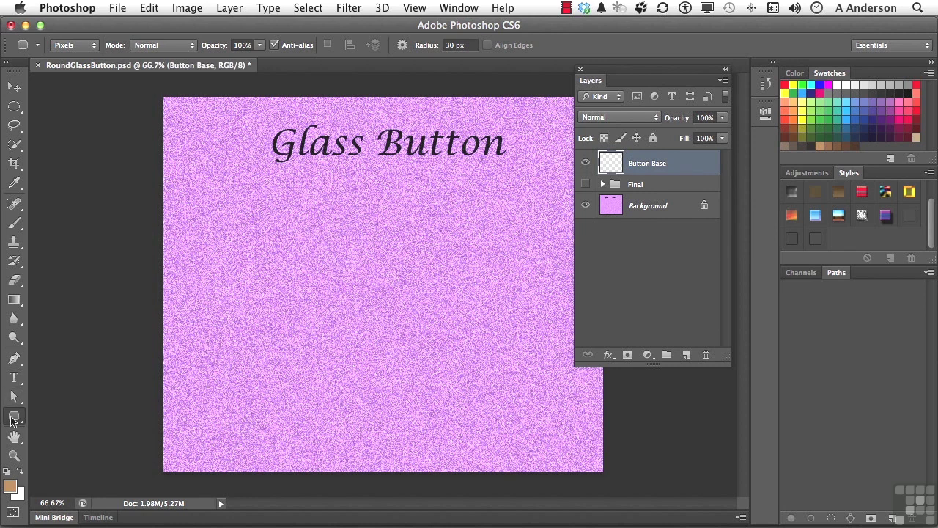
# Draw a long Pixels-mode rounded rectangle with 30 px corner radius below the title
pyautogui.click(14, 417)
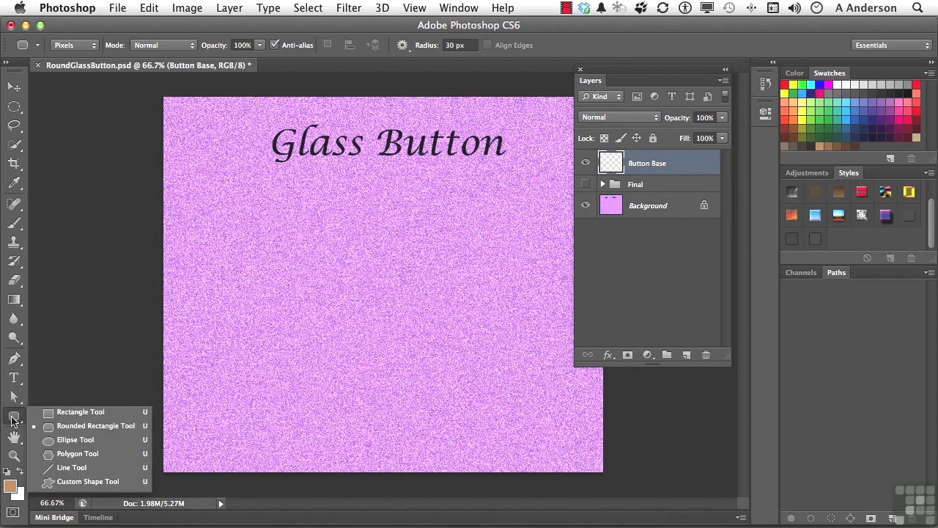
pyautogui.click(101, 426)
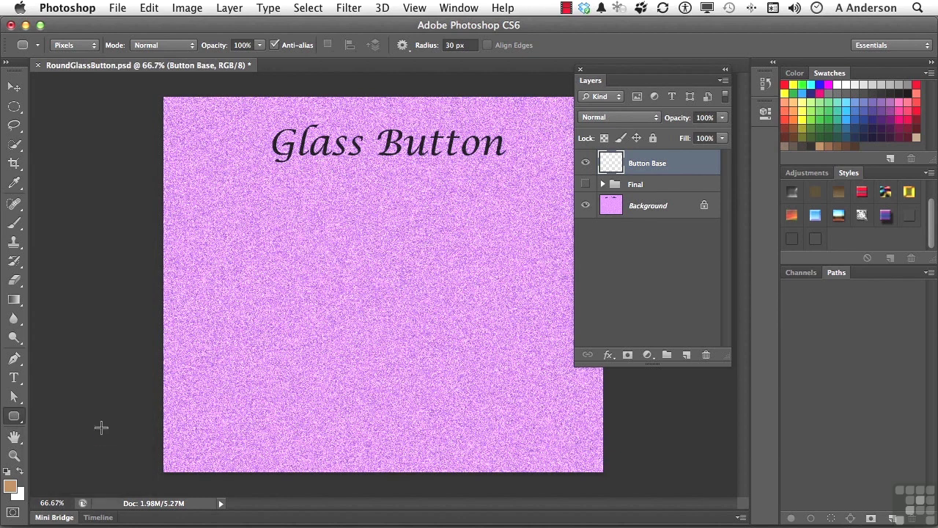
pyautogui.click(89, 46)
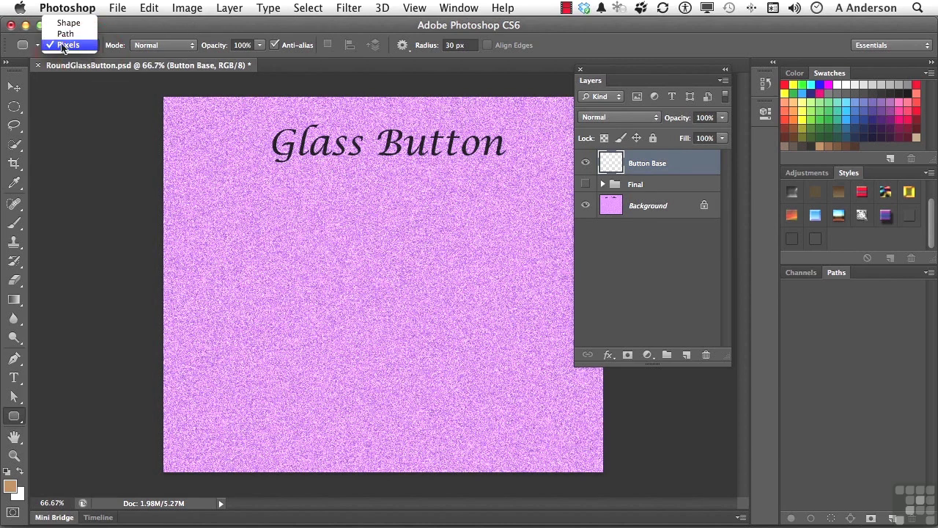
pyautogui.click(64, 46)
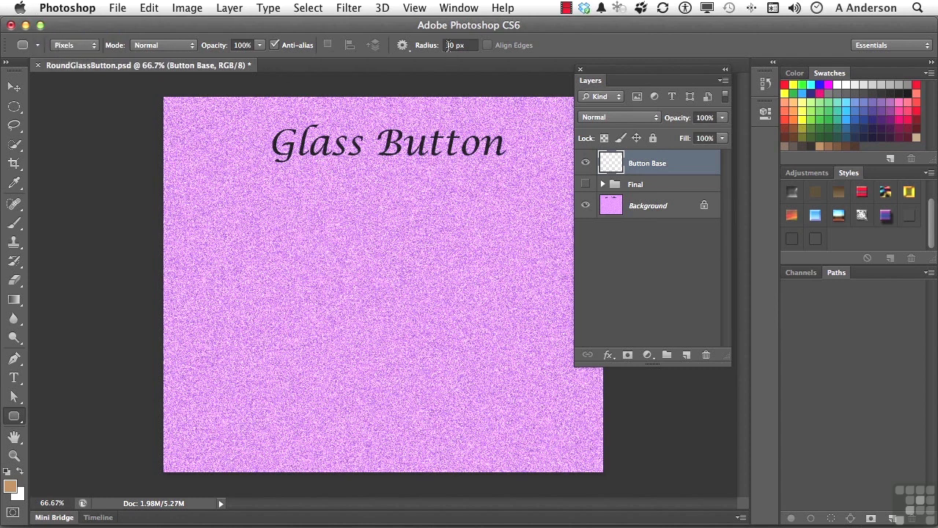
pyautogui.moveTo(448, 45); pyautogui.dragTo(469, 45)
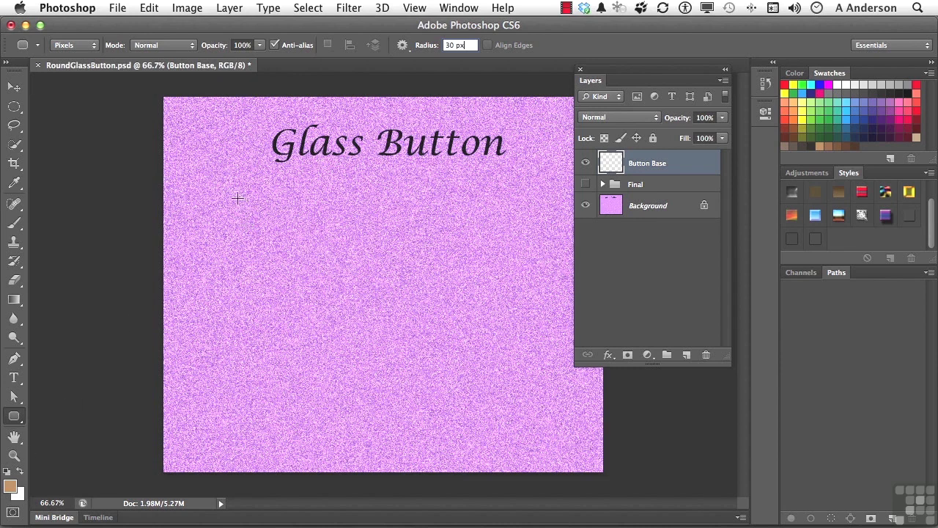
pyautogui.moveTo(236, 199); pyautogui.dragTo(514, 228)
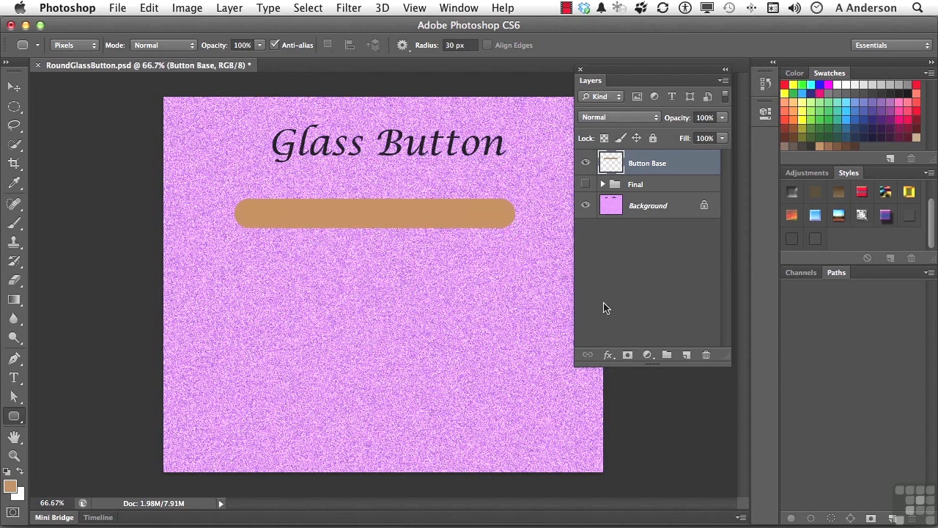
# Add a Drop Shadow to Button Base coloured RGB 70/20/80 (#461450)
pyautogui.click(607, 355)
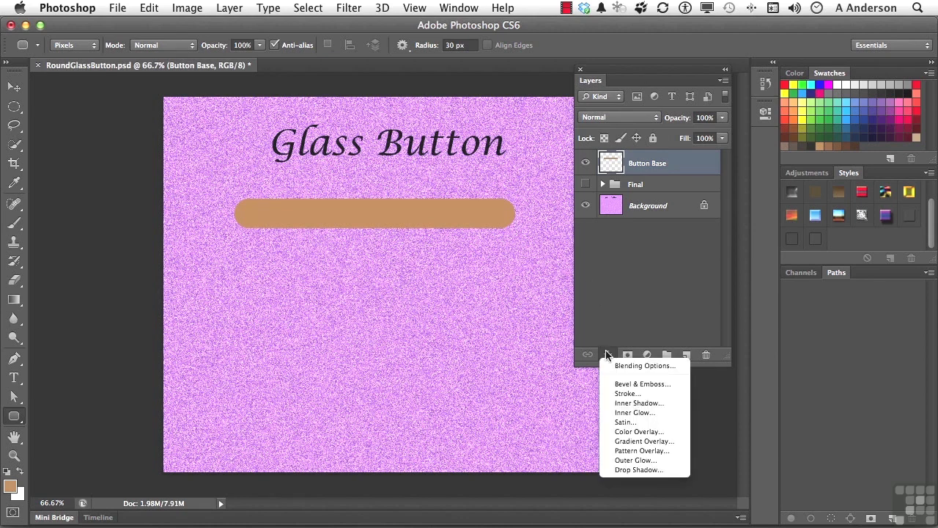
pyautogui.click(638, 470)
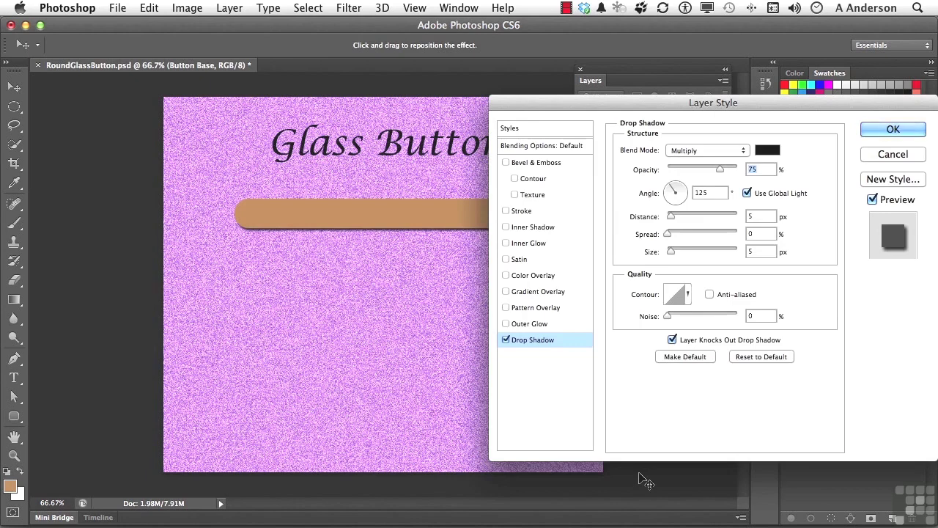
pyautogui.click(768, 150)
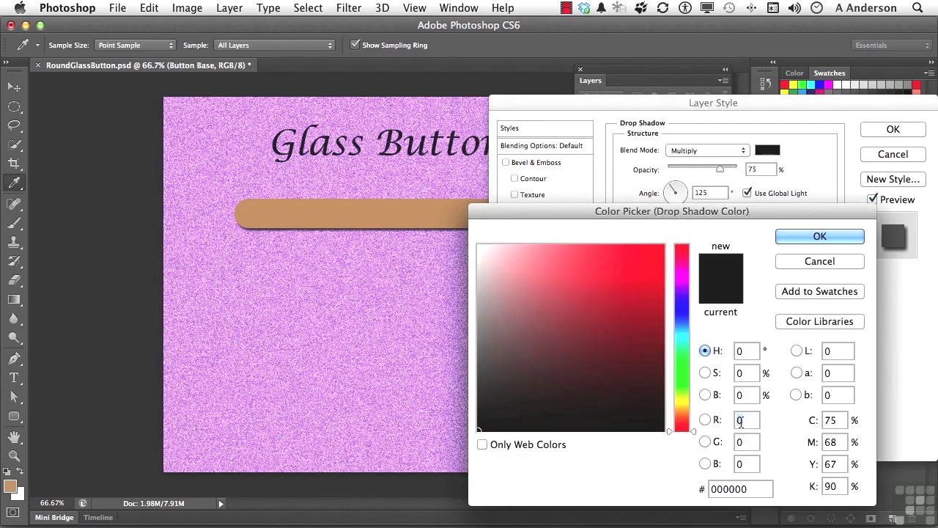
pyautogui.write('70')
pyautogui.press('Tab')
pyautogui.write('20')
pyautogui.press('Tab')
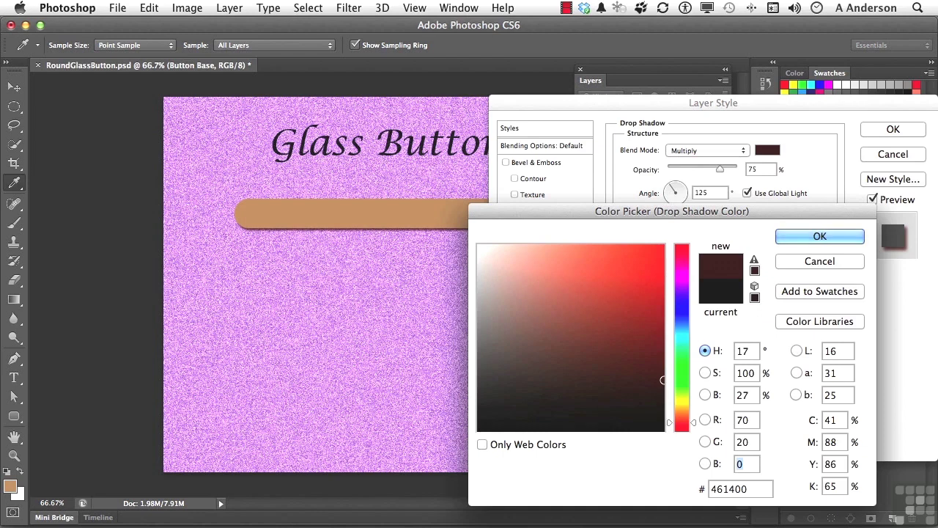
pyautogui.write('80')
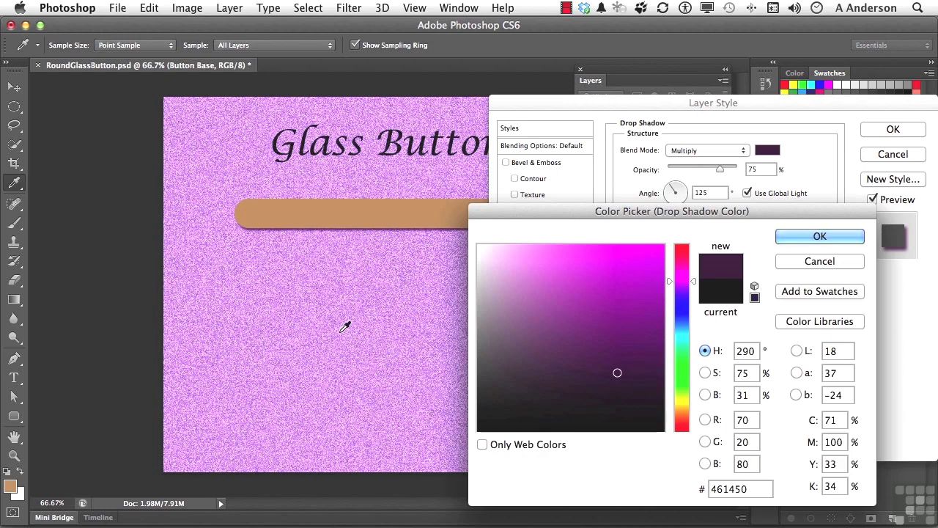
pyautogui.click(819, 235)
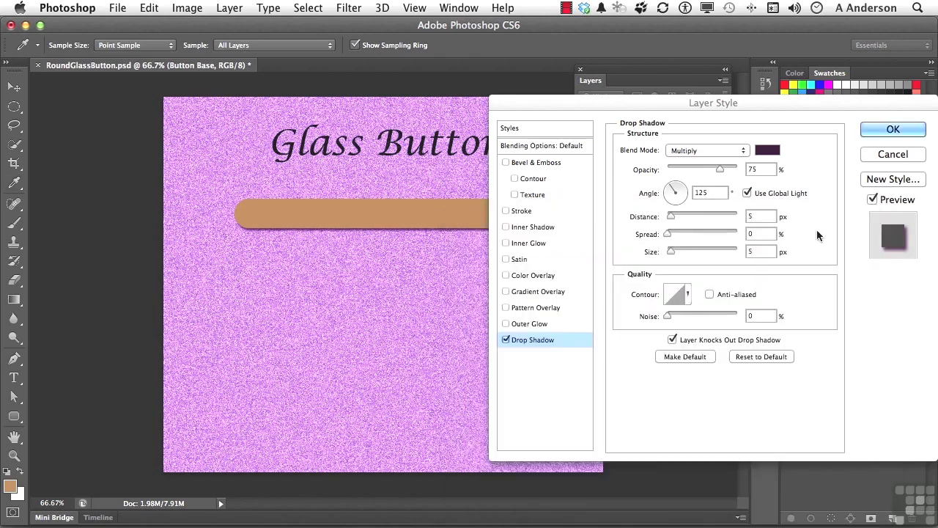
# Set the drop shadow to 70% opacity, 15 px distance, 25% spread and 25 px size
pyautogui.doubleClick(760, 171)
pyautogui.write('70')
pyautogui.press('Tab')
pyautogui.press('Tab')
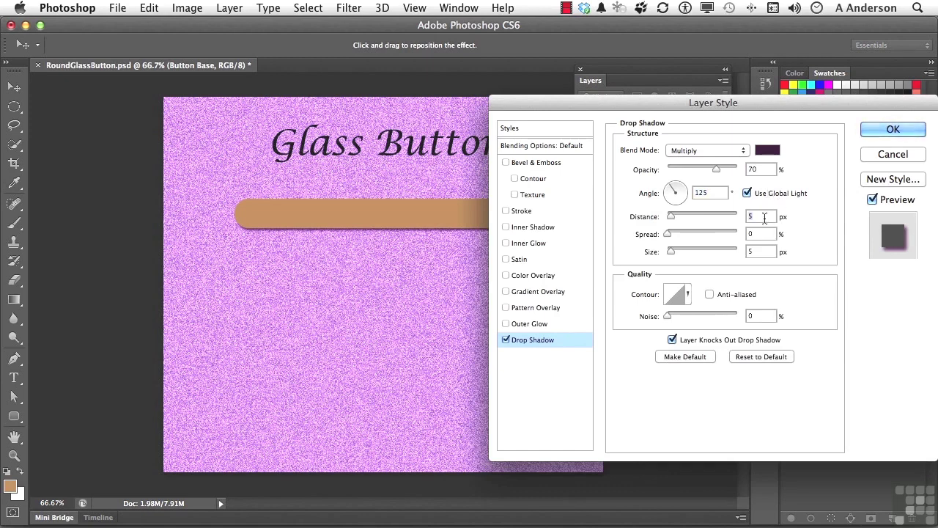
pyautogui.write('15')
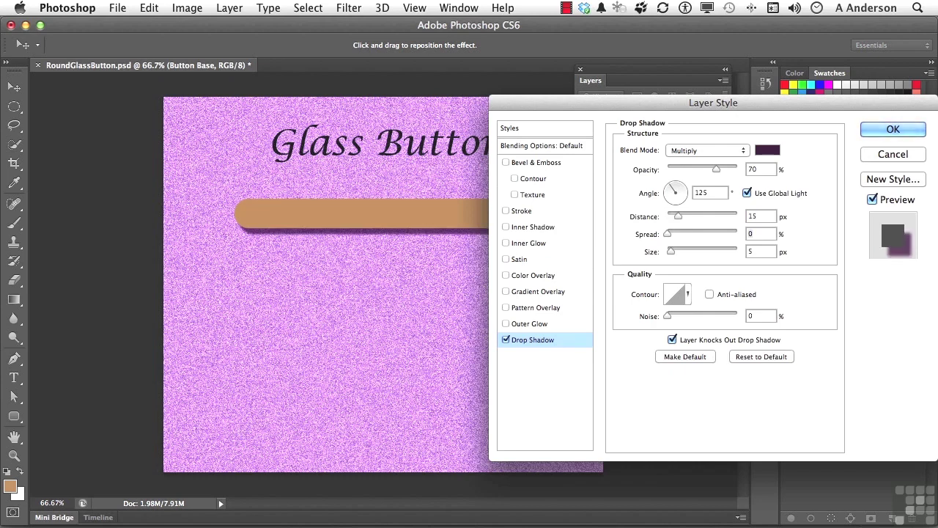
pyautogui.write('25')
pyautogui.press('Tab')
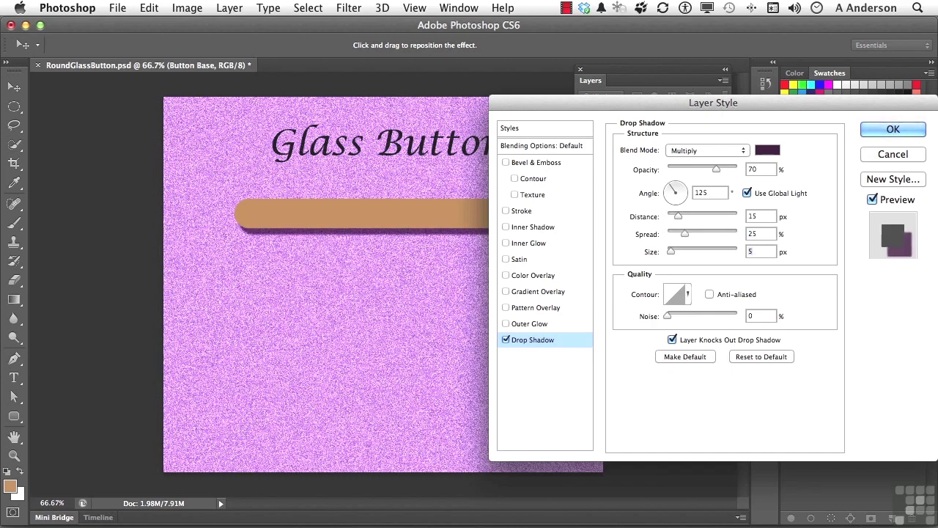
pyautogui.write('25')
pyautogui.press('Tab')
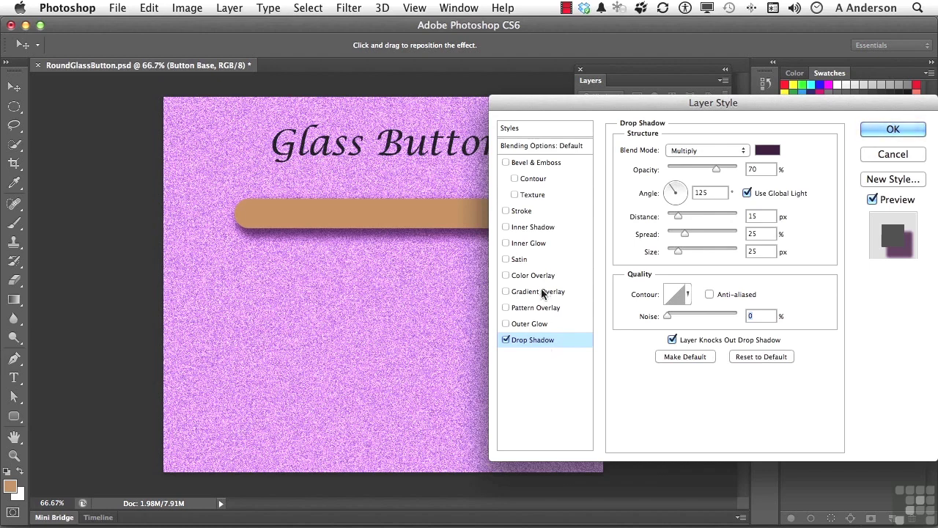
# Enable a black-to-white Gradient Overlay on the bar and check the presets without changing them
pyautogui.click(505, 292)
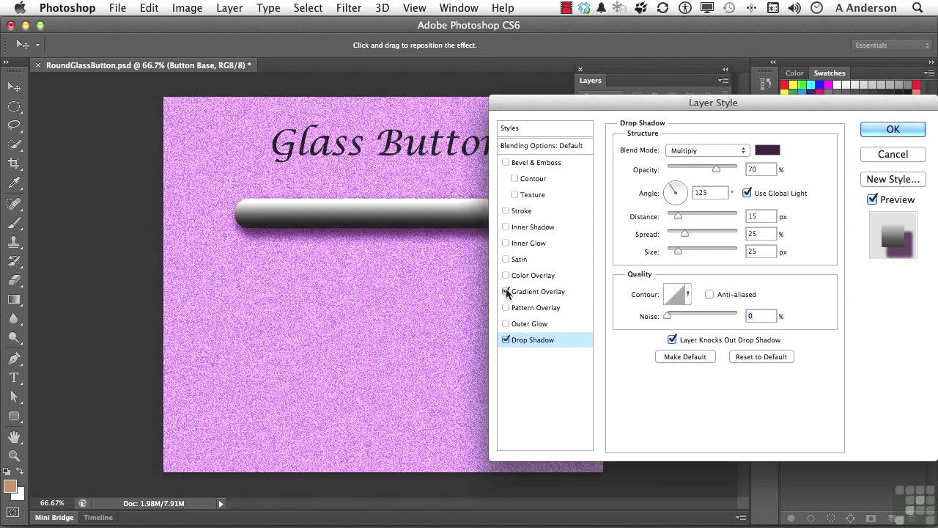
pyautogui.click(506, 292)
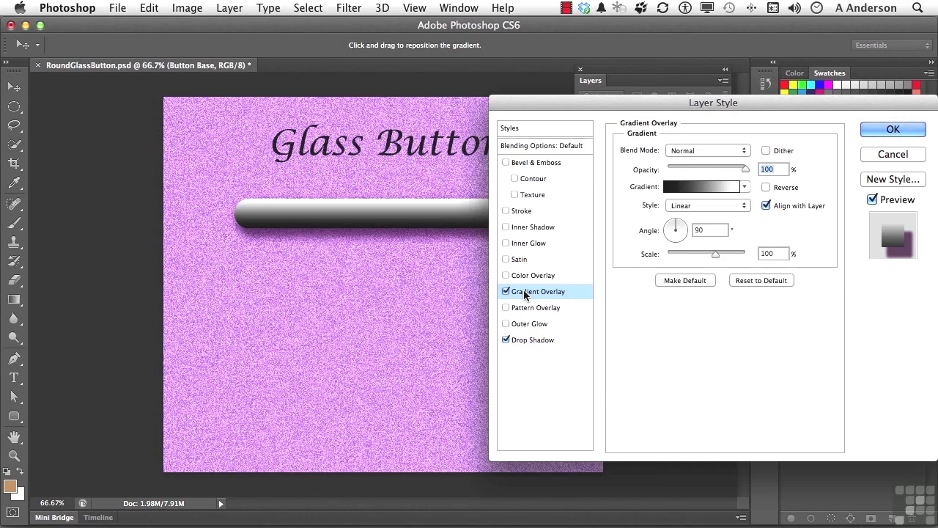
pyautogui.click(745, 187)
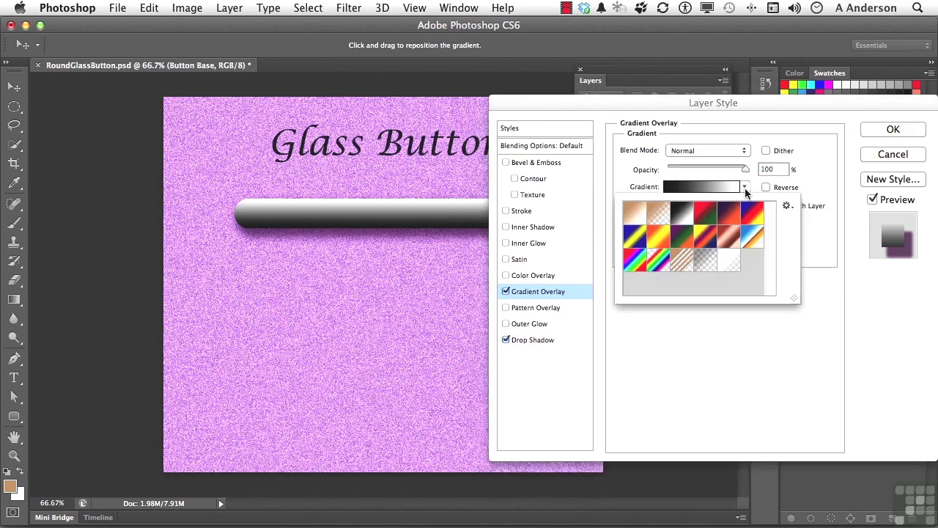
pyautogui.click(745, 189)
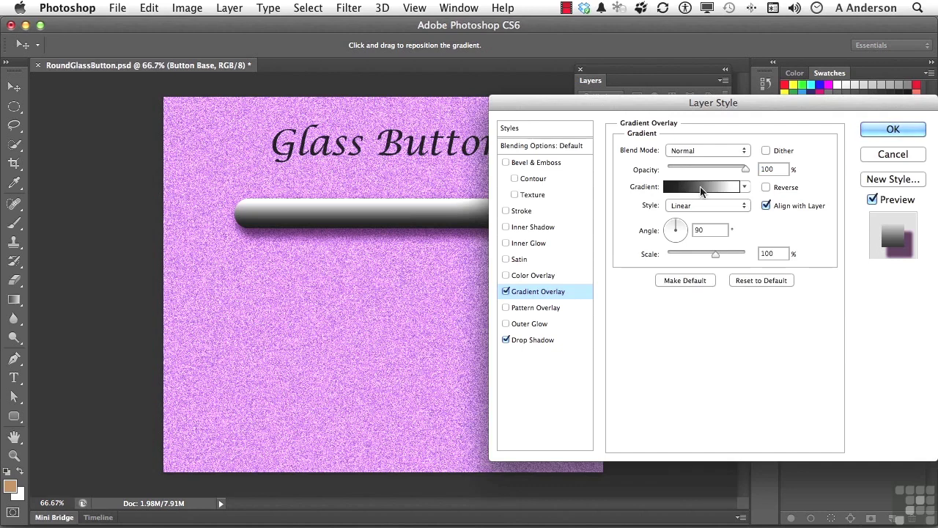
# In the Gradient Editor, change the left colour stop from black to white (#ffffff)
pyautogui.click(703, 186)
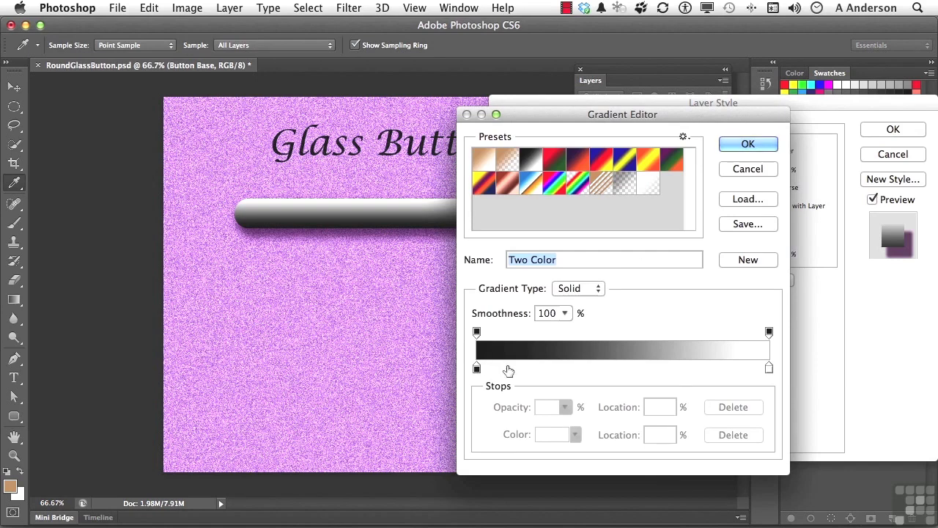
pyautogui.click(476, 332)
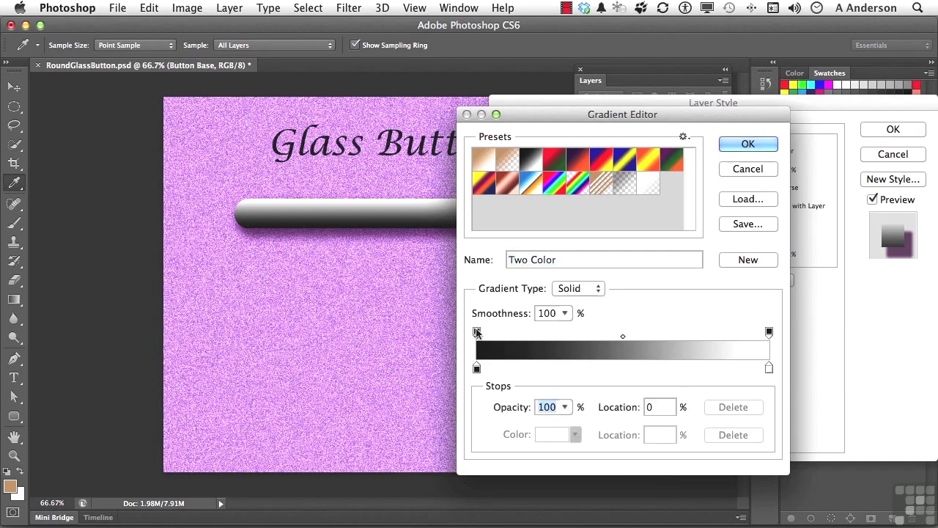
pyautogui.click(477, 368)
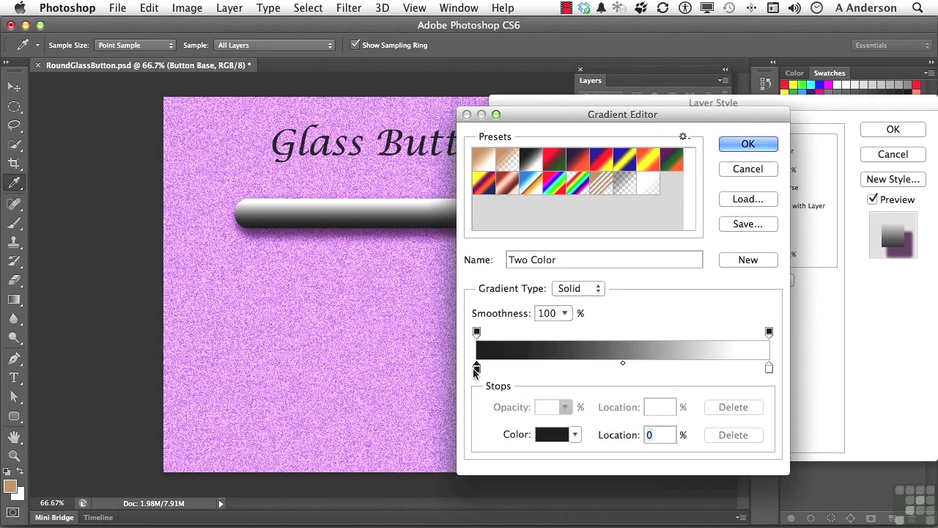
pyautogui.click(554, 437)
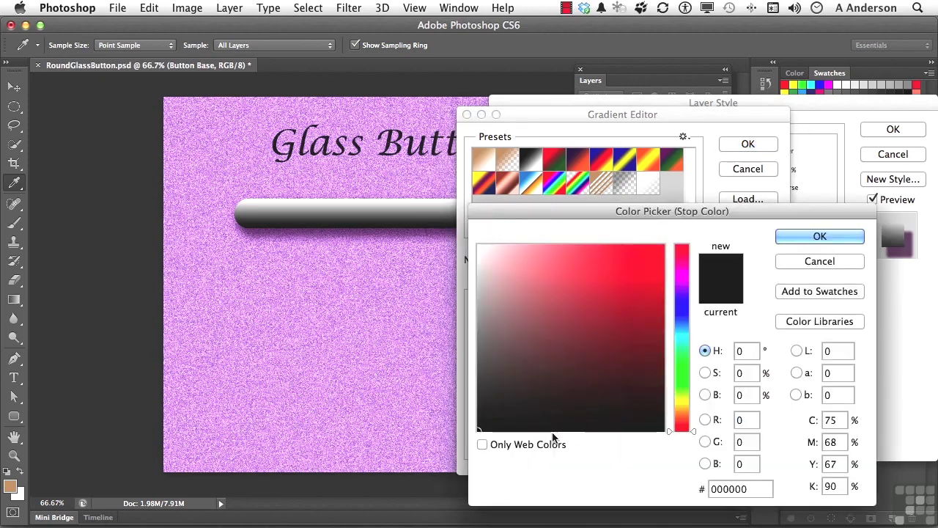
pyautogui.click(539, 258)
pyautogui.moveTo(538, 259); pyautogui.dragTo(470, 232)
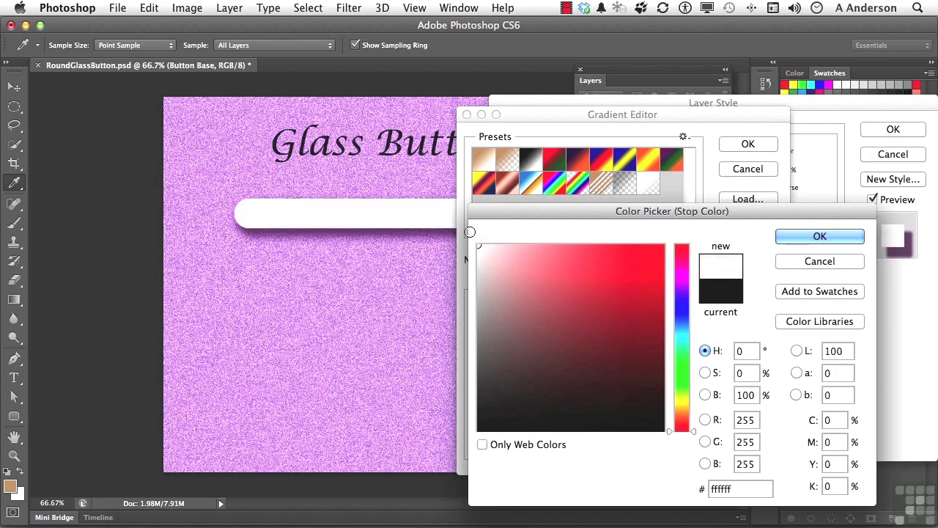
pyautogui.click(814, 236)
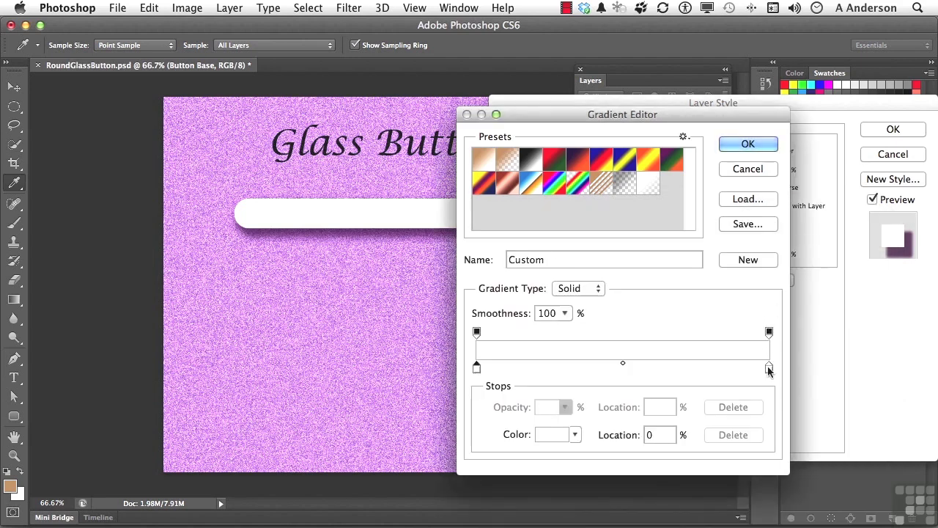
# Keep the right stop white and set its opacity to 0% so the gradient fades out
pyautogui.click(768, 368)
pyautogui.click(555, 436)
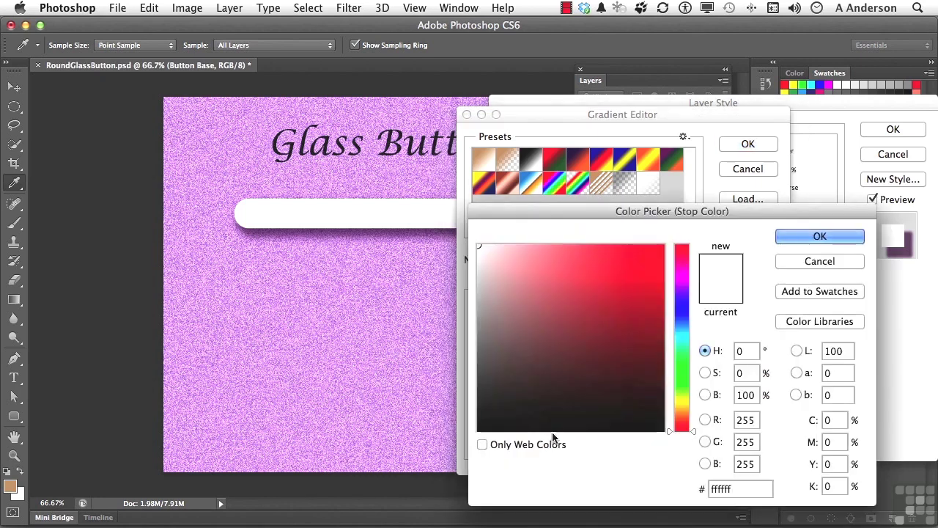
pyautogui.click(812, 236)
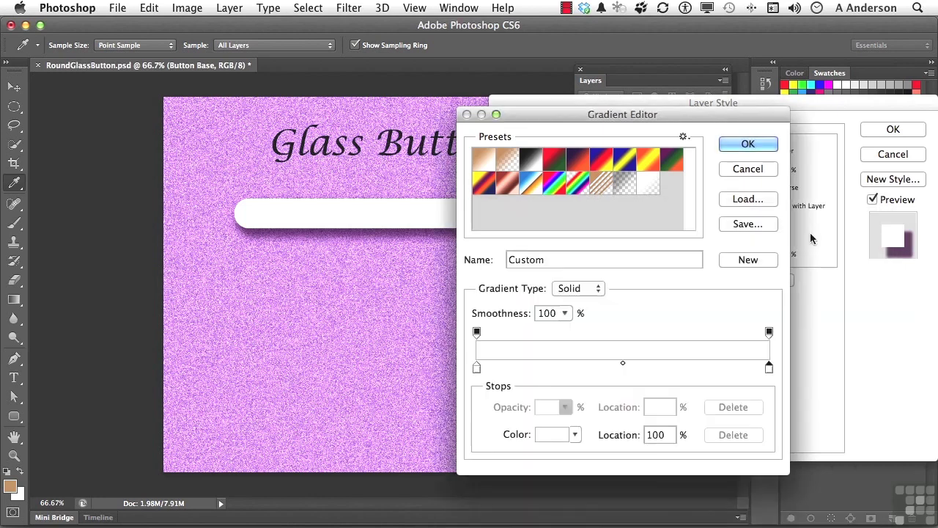
pyautogui.click(769, 333)
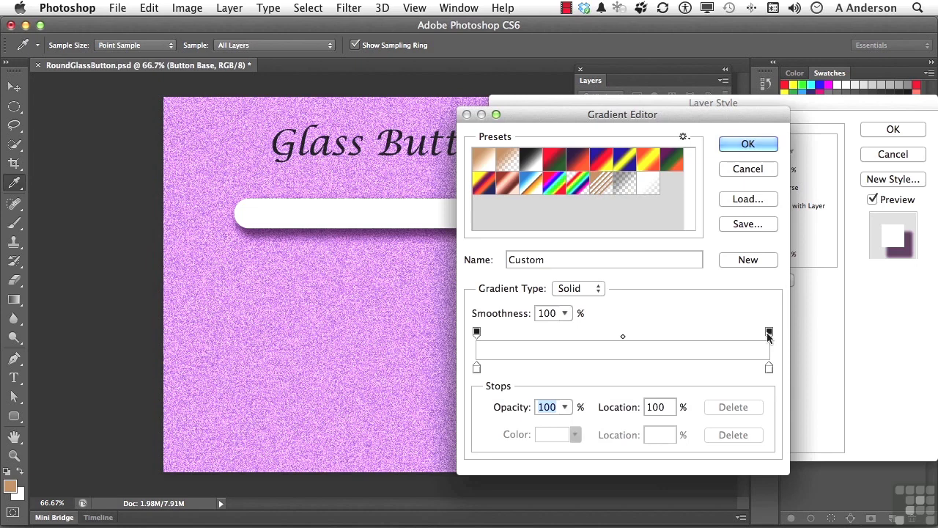
pyautogui.click(565, 407)
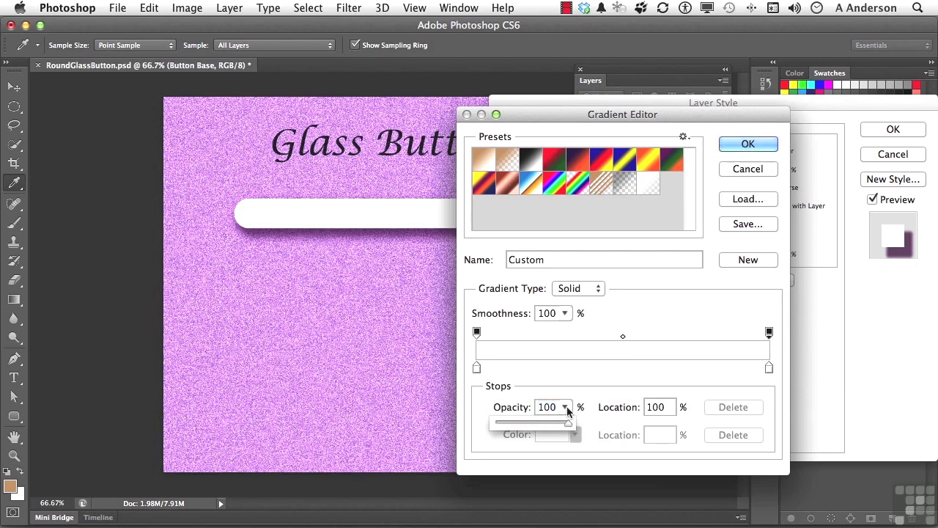
pyautogui.moveTo(564, 421); pyautogui.dragTo(495, 427)
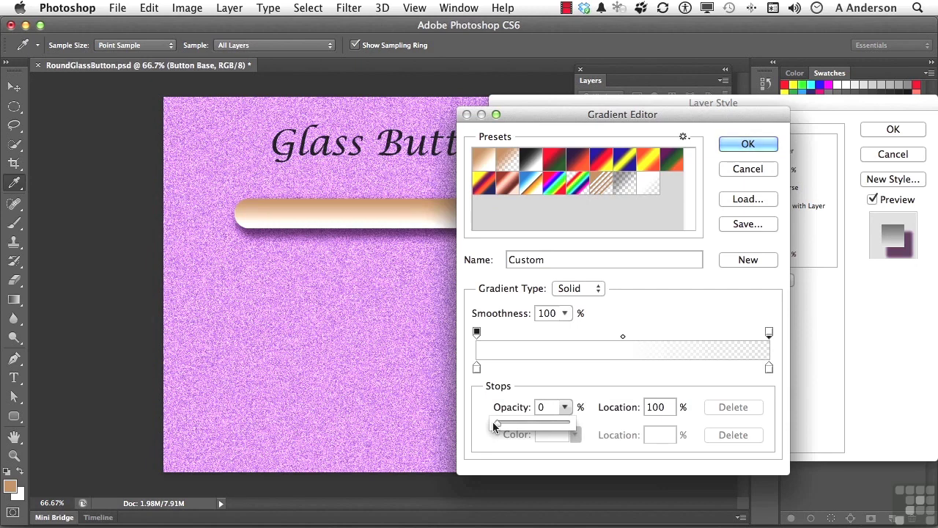
pyautogui.click(479, 414)
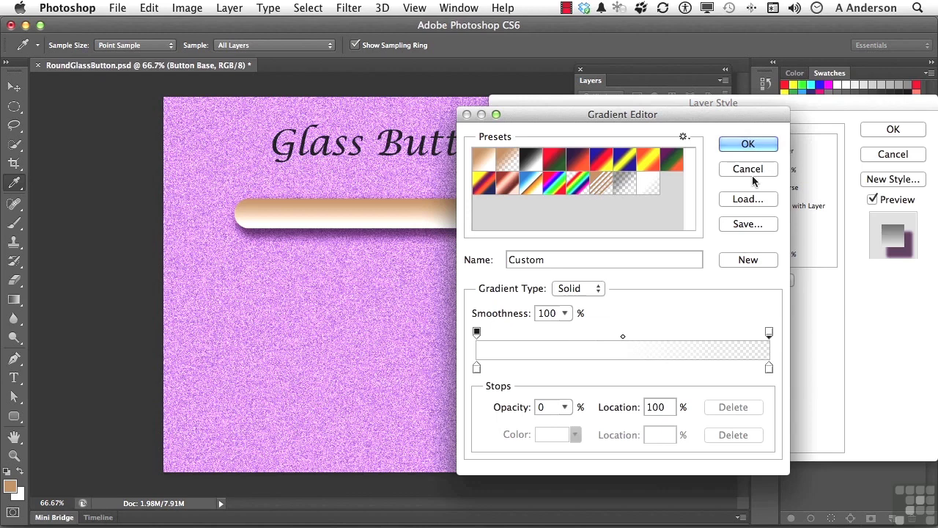
# Save the gradient as preset 'My Color', apply it, and reverse the overlay
pyautogui.doubleClick(576, 257)
pyautogui.write('My Color')
pyautogui.click(735, 263)
pyautogui.click(745, 144)
pyautogui.click(764, 187)
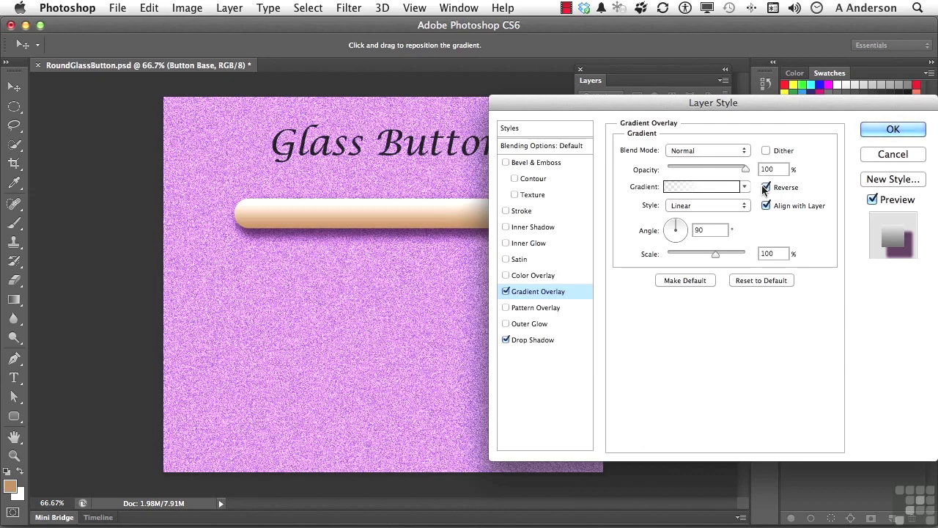
# Add an Inner Glow blended with Multiply at 40% opacity and 40 px size
pyautogui.click(535, 243)
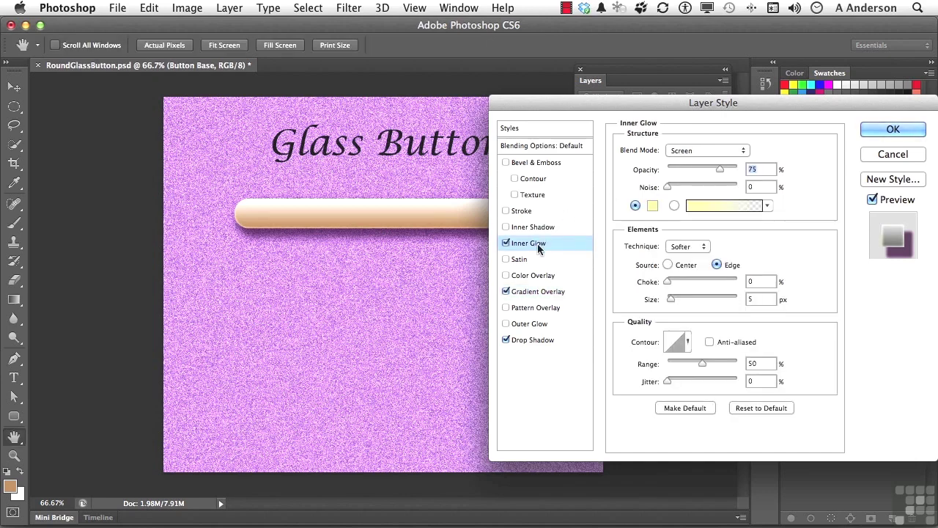
pyautogui.click(678, 151)
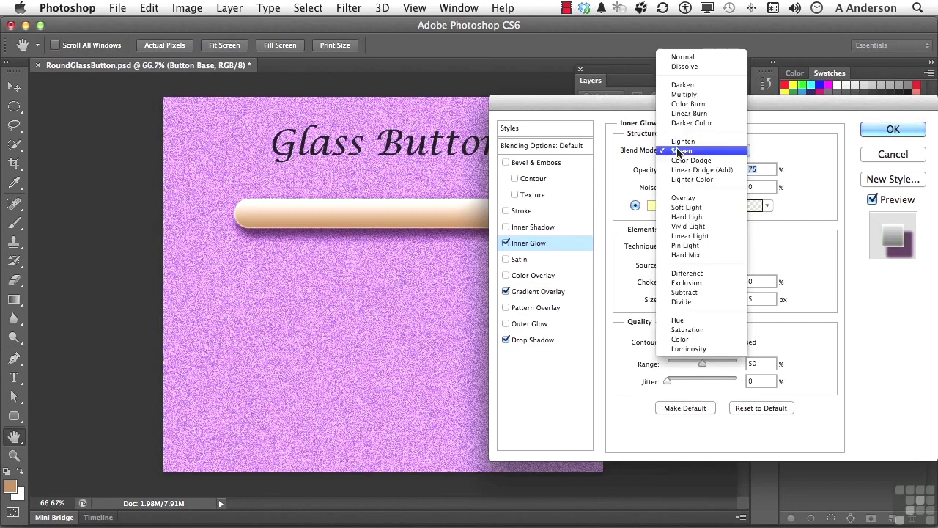
pyautogui.click(682, 94)
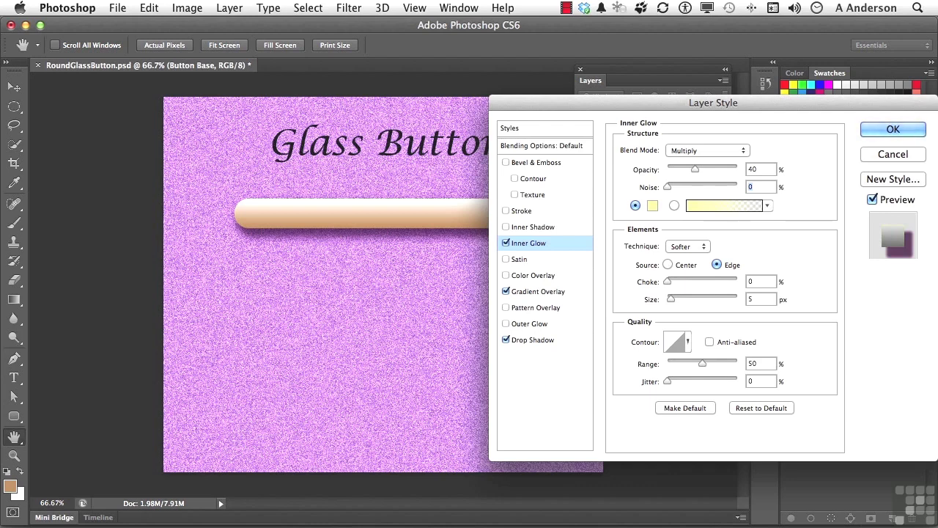
pyautogui.click(755, 297)
pyautogui.press('BackSpace')
pyautogui.write('40')
pyautogui.press('Tab')
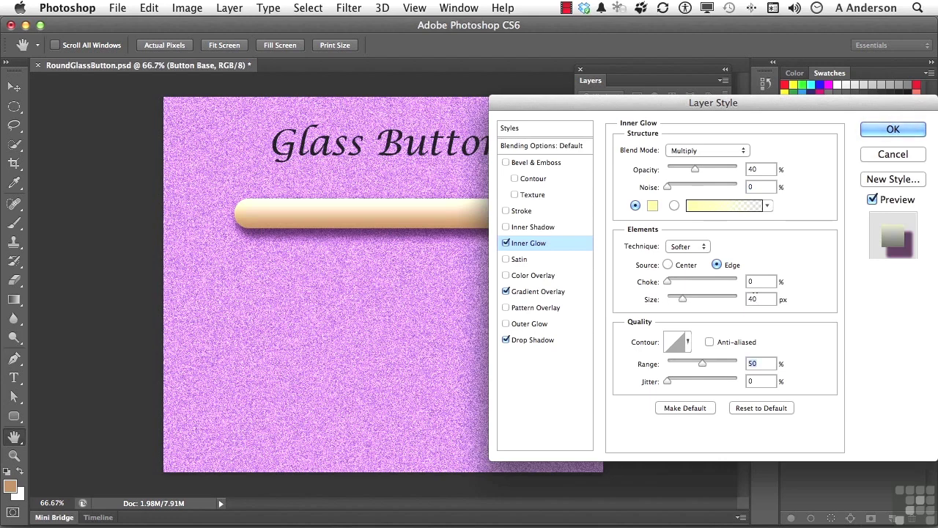
# Colour the inner glow dark purple, RGB 70/20/80
pyautogui.click(653, 207)
pyautogui.doubleClick(745, 419)
pyautogui.write('70')
pyautogui.press('Tab')
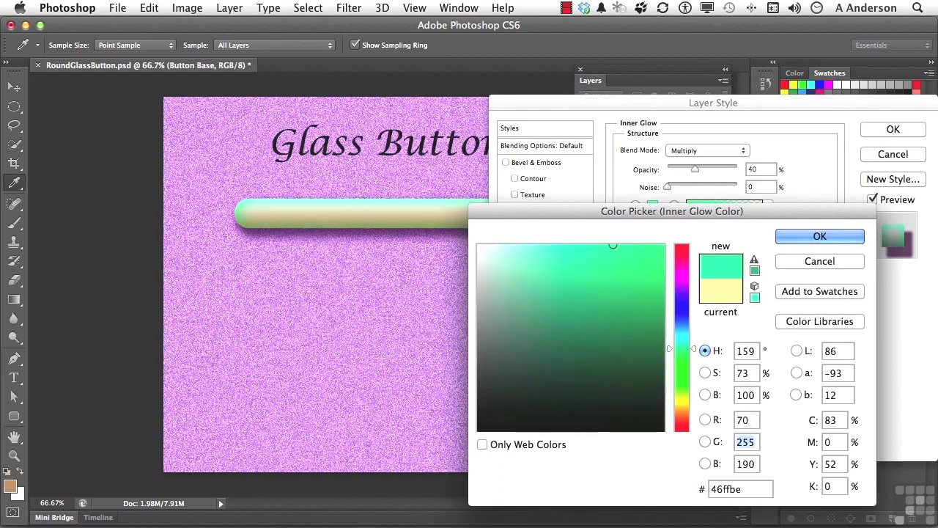
pyautogui.write('20')
pyautogui.press('Tab')
pyautogui.write('80')
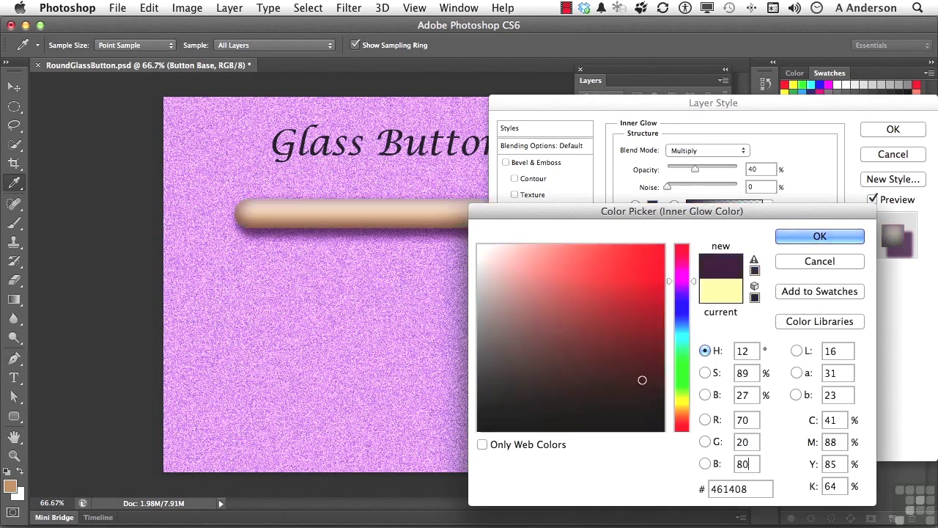
pyautogui.press('Tab')
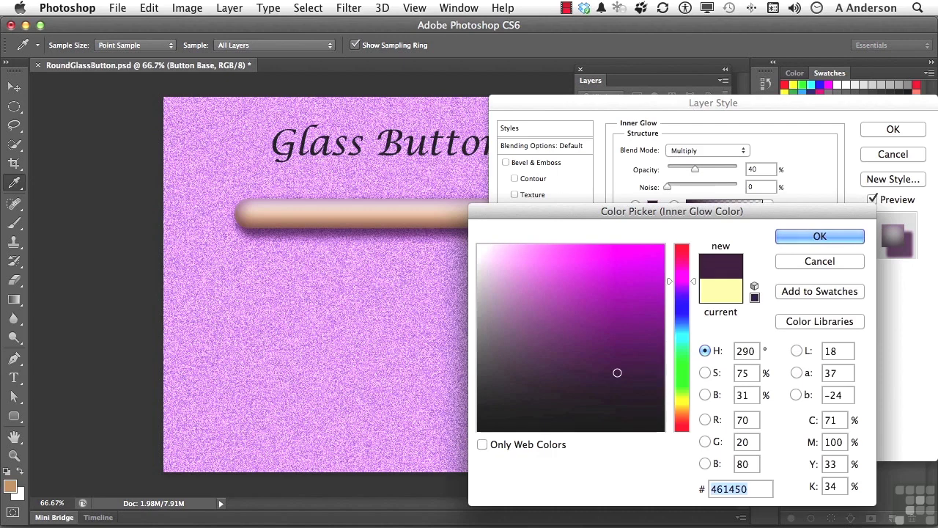
pyautogui.click(818, 237)
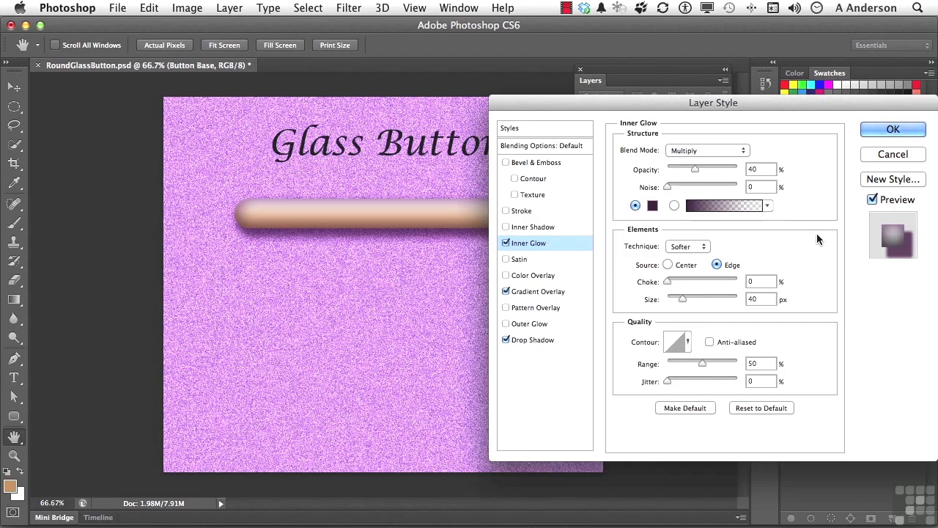
# Add a Multiply Inner Shadow coloured purple from RGB 70/20/80, lightened slightly
pyautogui.click(523, 228)
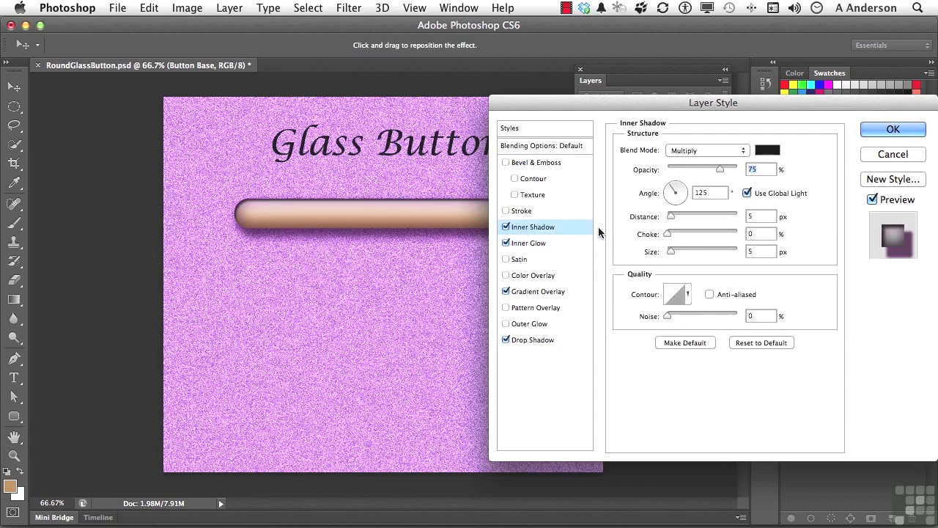
pyautogui.click(766, 151)
pyautogui.click(744, 421)
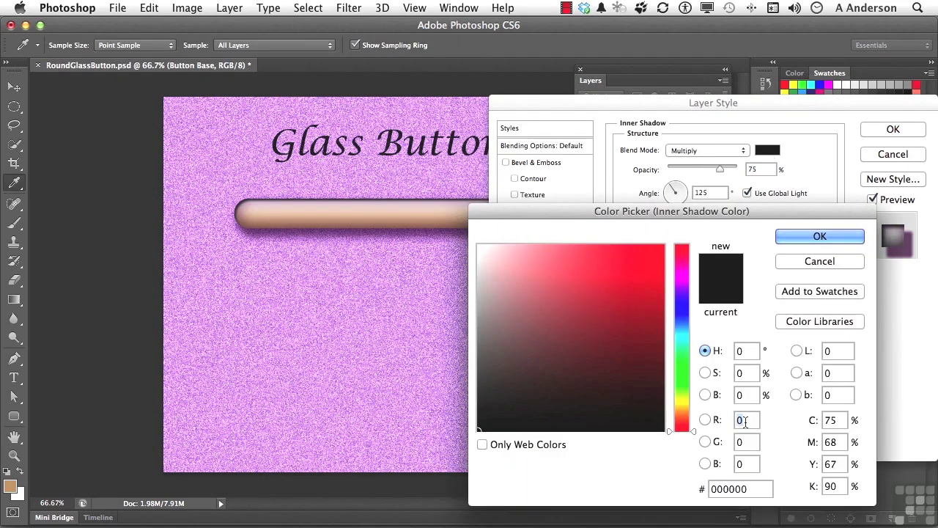
pyautogui.write('70')
pyautogui.press('Tab')
pyautogui.write('20')
pyautogui.press('Tab')
pyautogui.write('80')
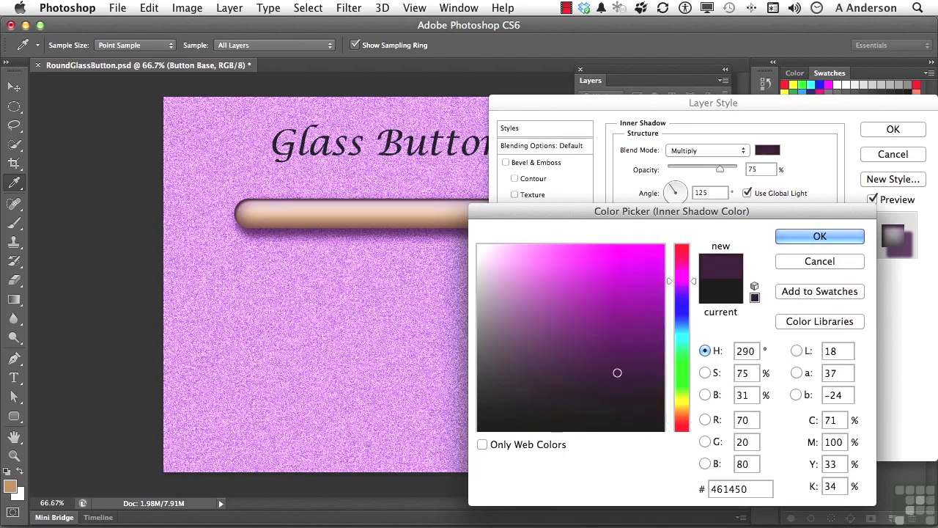
pyautogui.press('Tab')
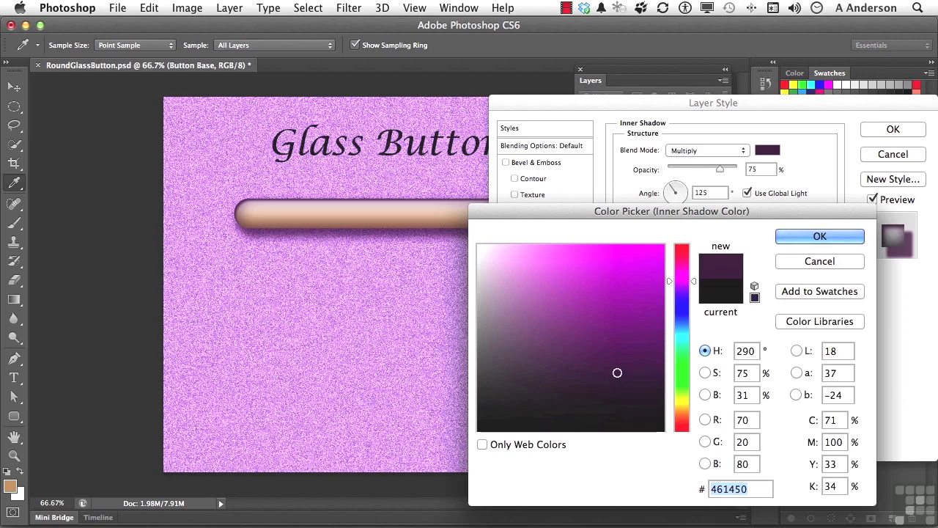
pyautogui.moveTo(617, 372); pyautogui.dragTo(618, 350)
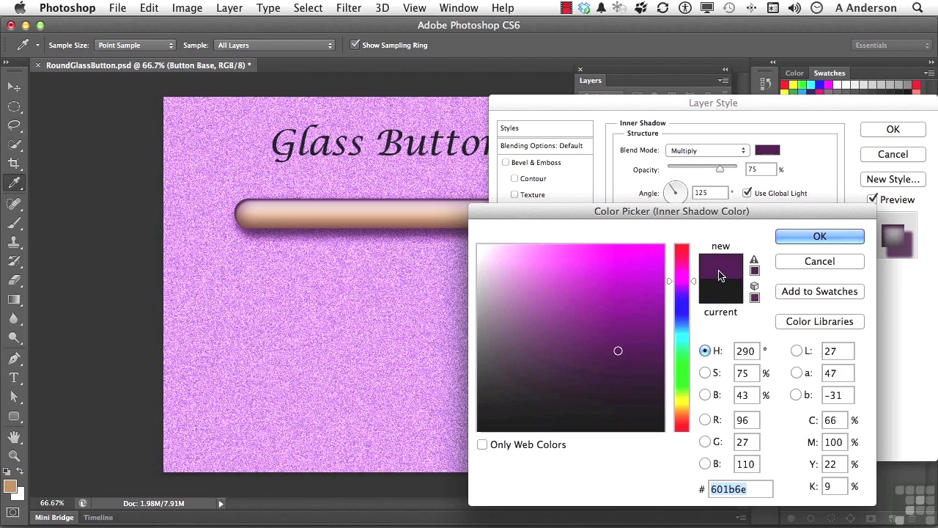
pyautogui.click(816, 237)
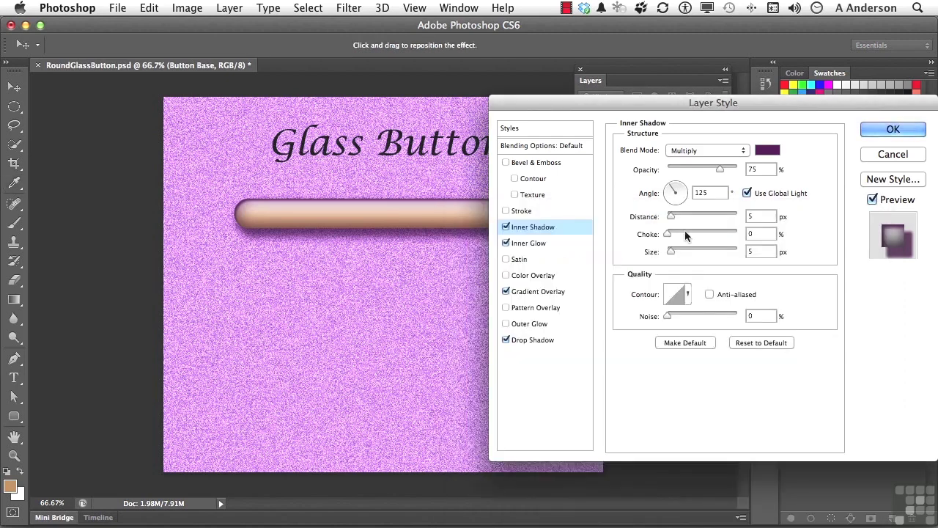
# Give the inner shadow 15 px distance, 5% choke and 30 px size
pyautogui.doubleClick(757, 216)
pyautogui.write('15')
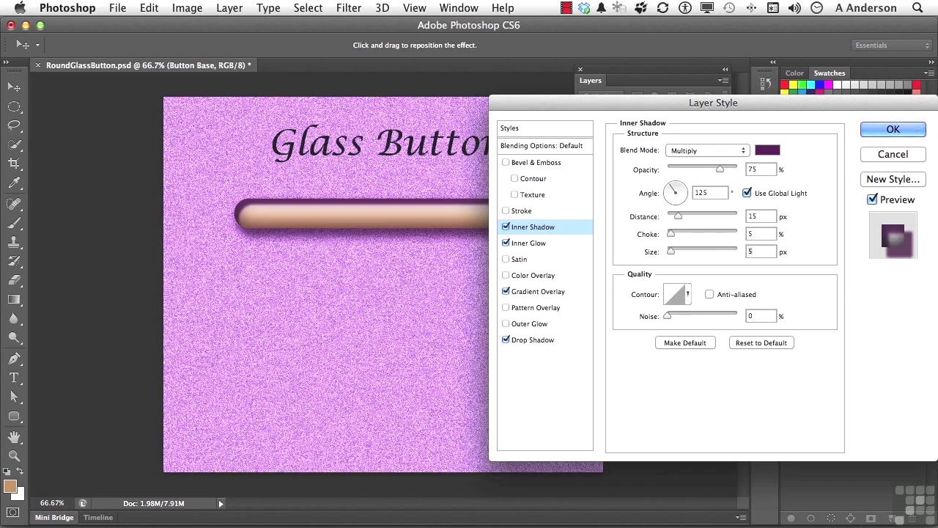
pyautogui.write('30')
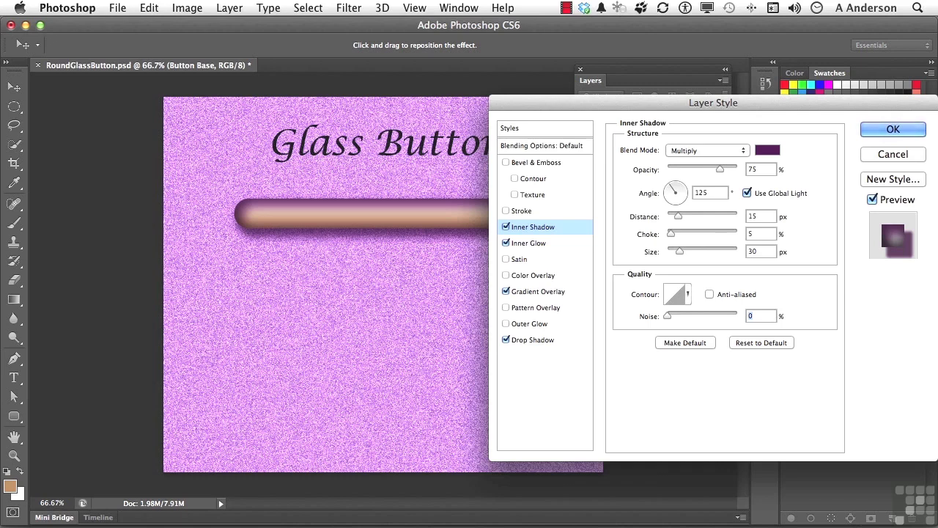
# Apply the inner shadow, set Button Base fill to 0%, and add an empty layer above it
pyautogui.click(880, 132)
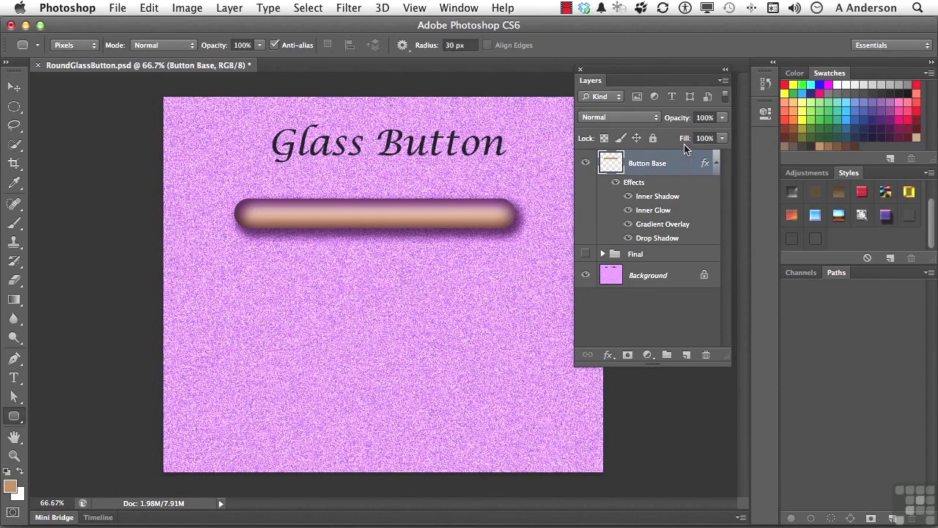
pyautogui.moveTo(684, 144); pyautogui.dragTo(586, 144)
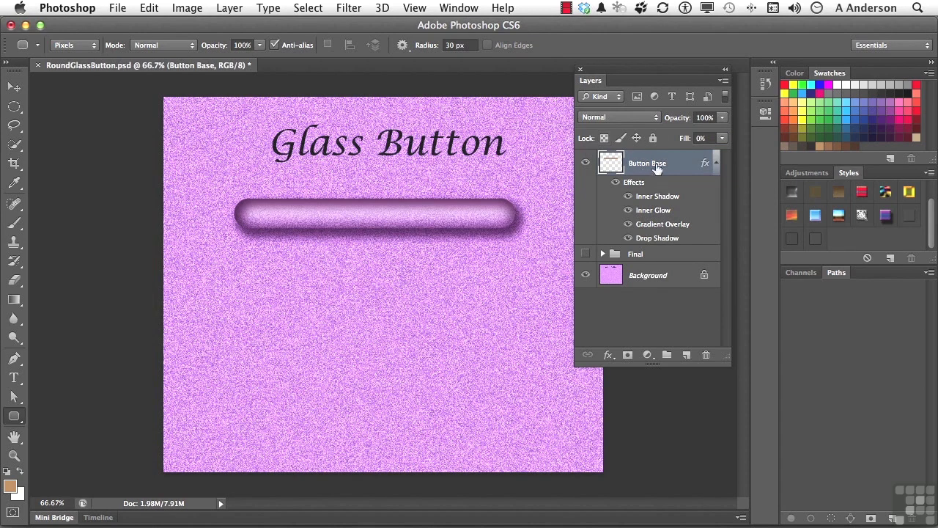
pyautogui.click(686, 356)
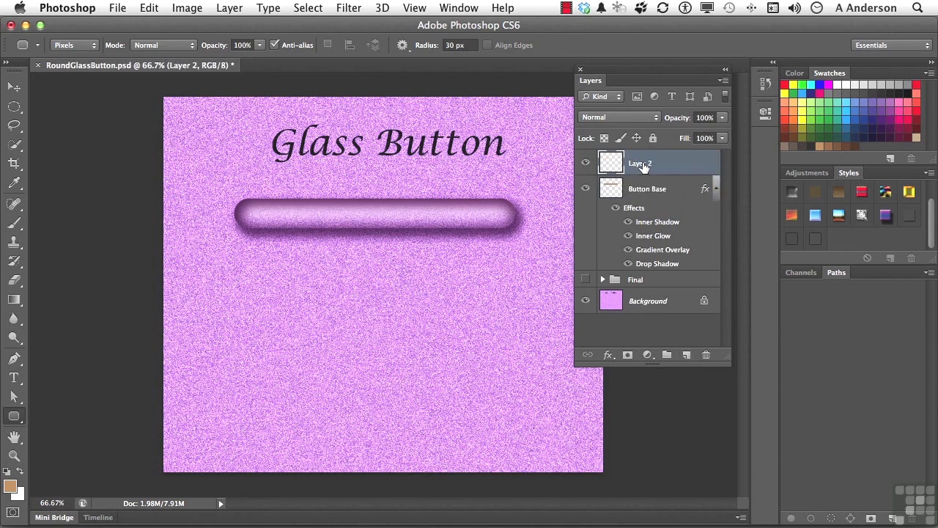
# Set tool opacity to 20% and make white the foreground colour
pyautogui.click(20, 473)
pyautogui.click(20, 473)
pyautogui.press('2')
pyautogui.click(20, 473)
pyautogui.click(21, 473)
pyautogui.click(20, 473)
# Choose the Rounded Rectangle tool and rename the new layer 'Highlight'
pyautogui.click(14, 416)
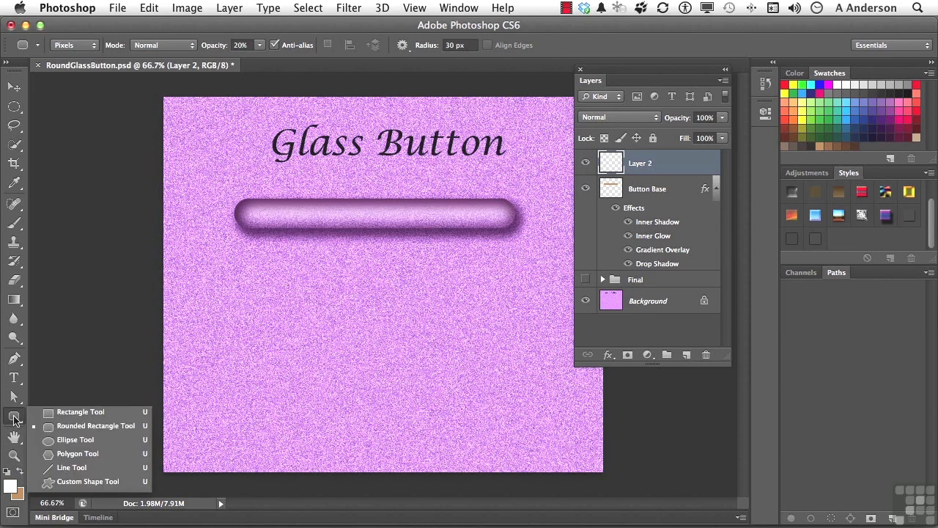
pyautogui.click(81, 428)
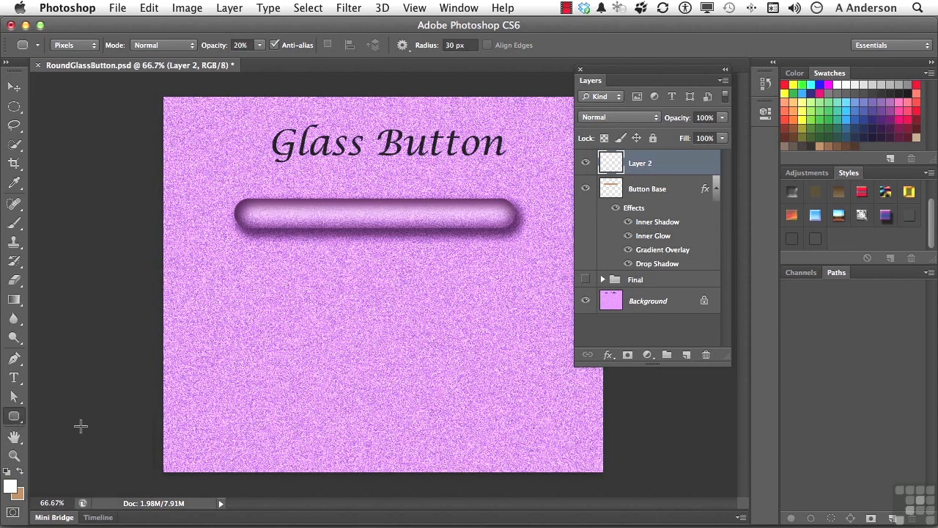
pyautogui.doubleClick(639, 165)
pyautogui.write('Highligh')
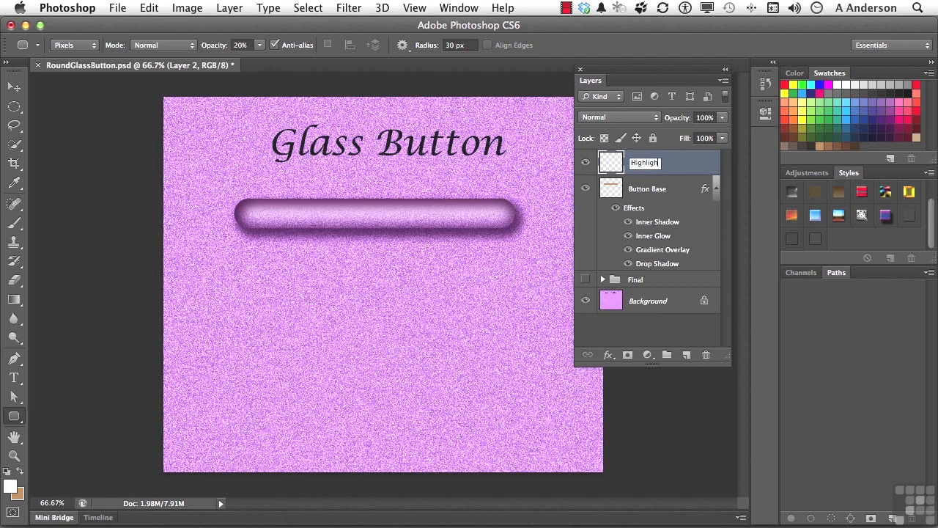
pyautogui.write('t')
pyautogui.press('Return')
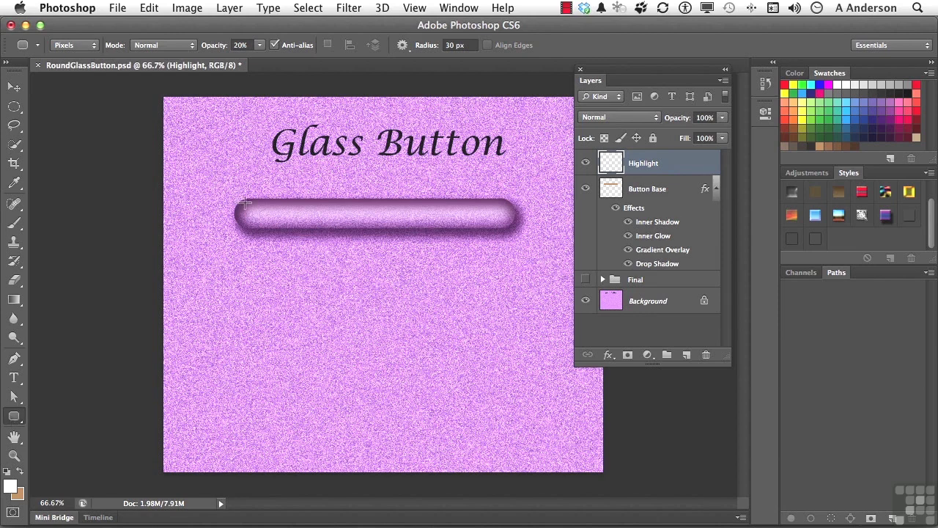
# At 100% opacity, draw a white rounded bar across the button's top and nudge it right and down
pyautogui.press('0')
pyautogui.moveTo(245, 203); pyautogui.dragTo(503, 210)
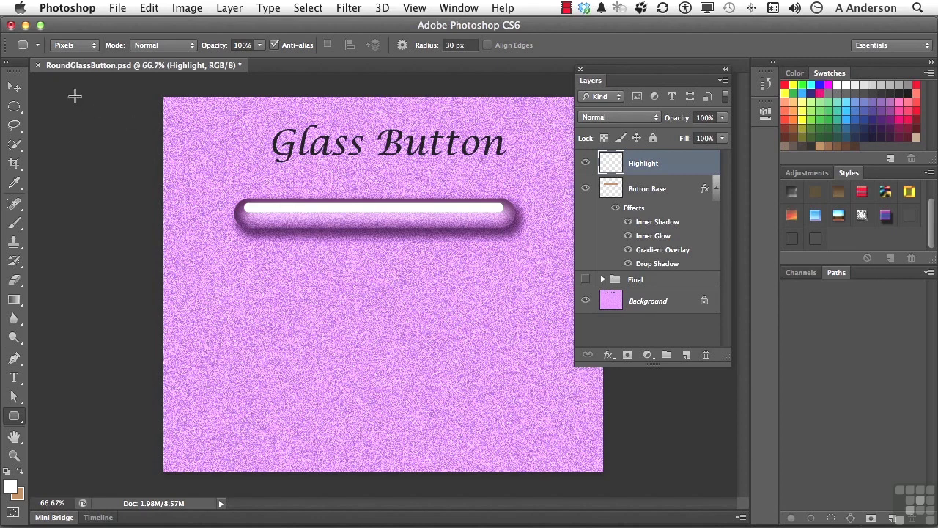
pyautogui.click(13, 88)
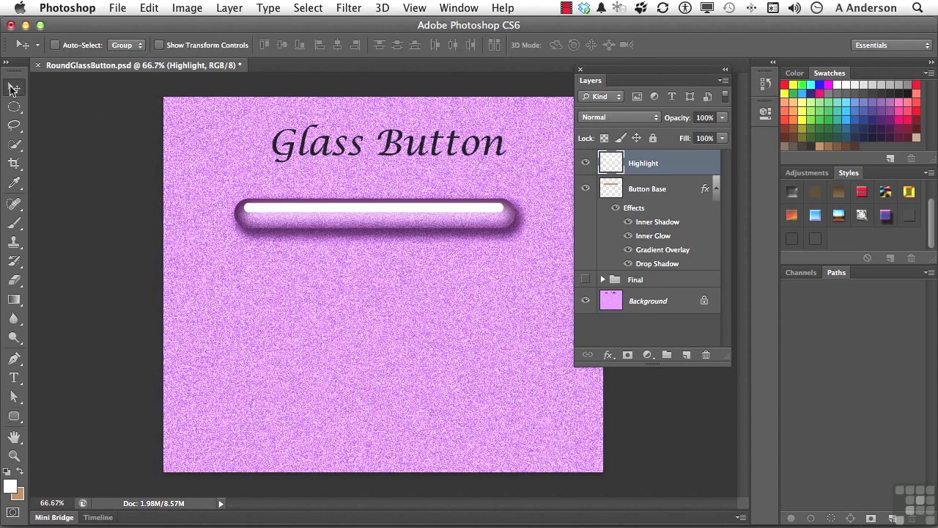
pyautogui.press('Right')
pyautogui.press('Right')
pyautogui.press('Right')
pyautogui.press('Right')
pyautogui.press('Down')
pyautogui.press('Down')
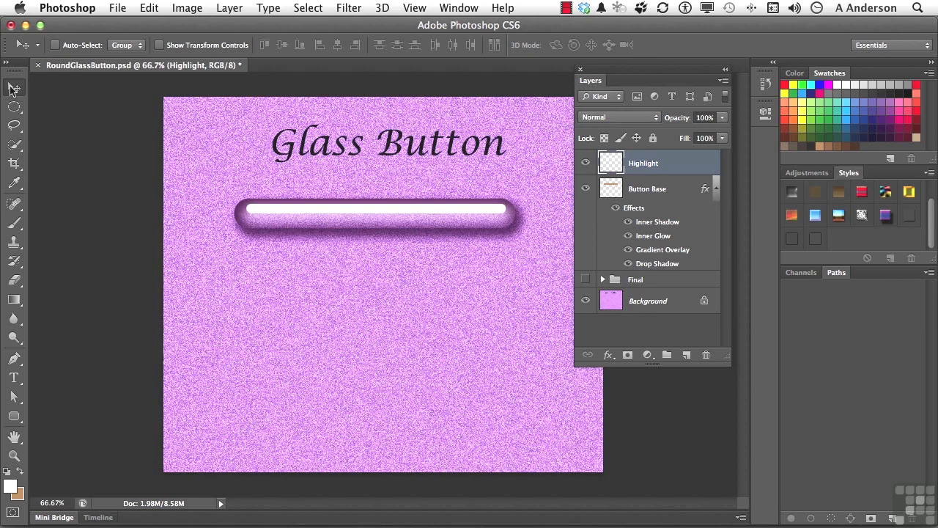
# Blur the white bar on the Highlight layer with a 6.0-pixel Gaussian Blur
pyautogui.click(340, 8)
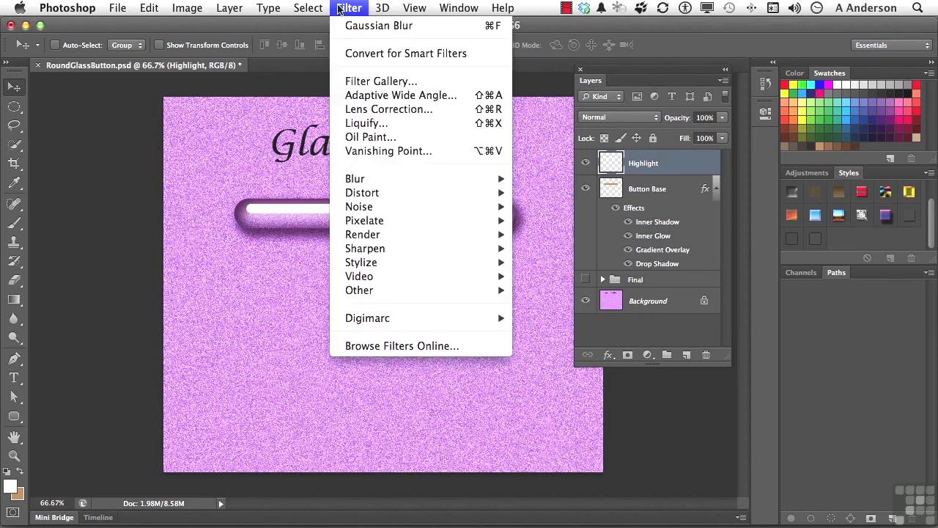
pyautogui.moveTo(410, 179)
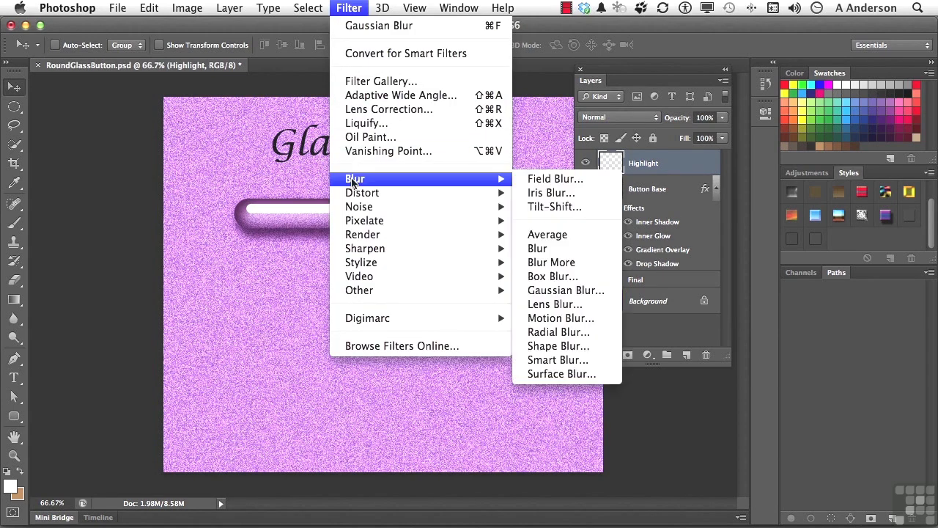
pyautogui.click(567, 292)
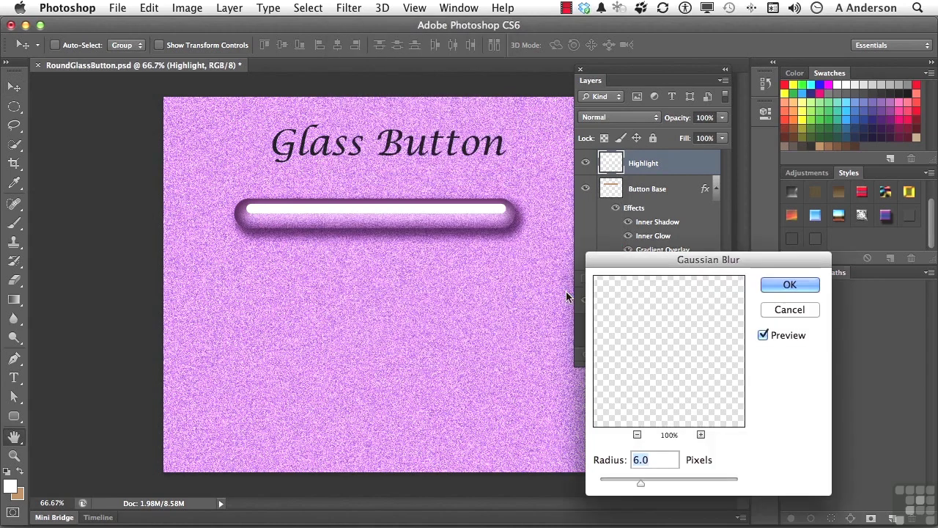
pyautogui.moveTo(646, 260); pyautogui.dragTo(591, 167)
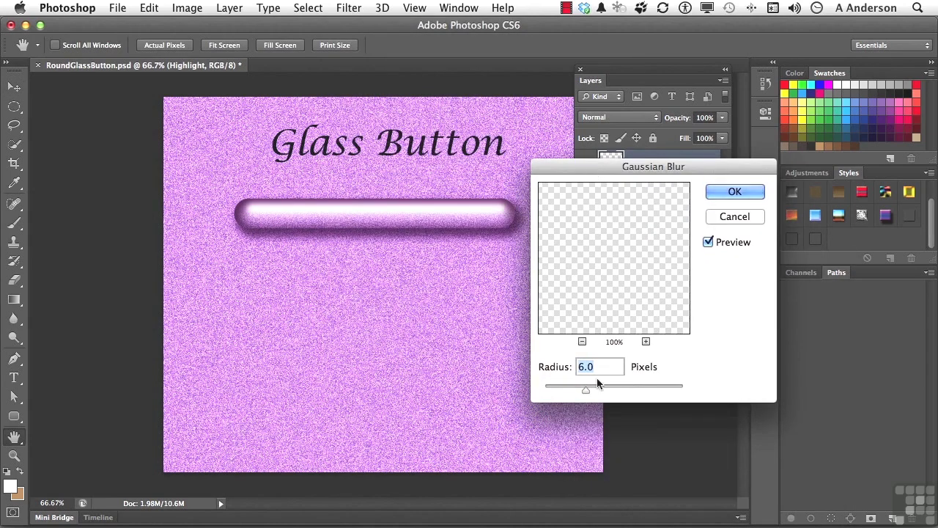
pyautogui.click(736, 192)
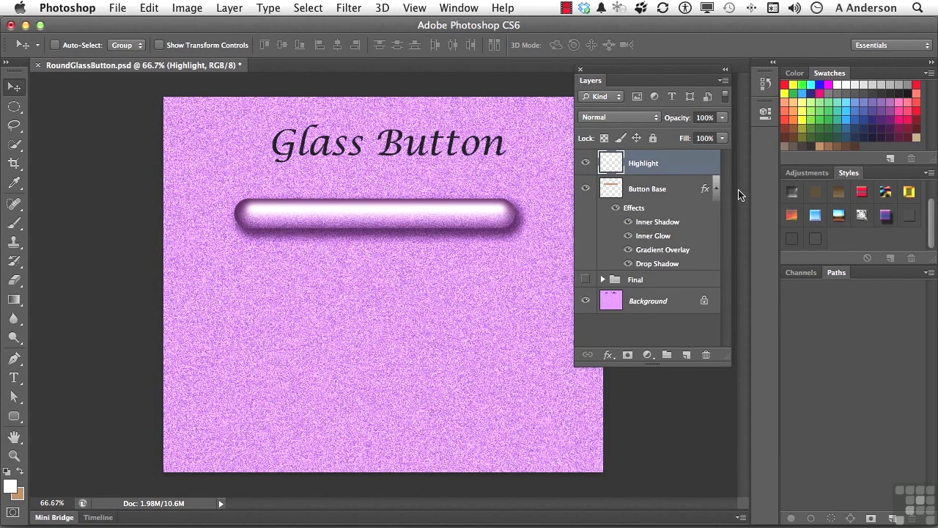
# Add an empty layer above the Final group and reset colours to black and white
pyautogui.click(631, 282)
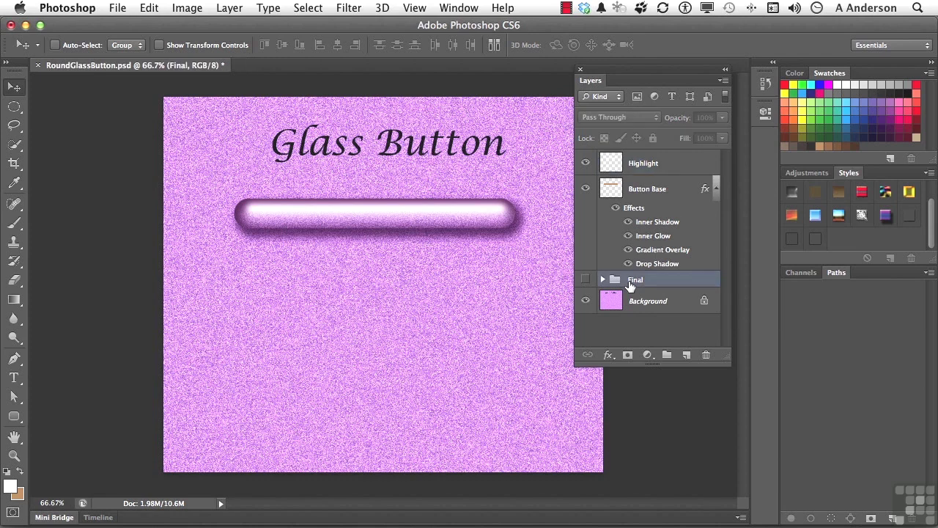
pyautogui.click(687, 355)
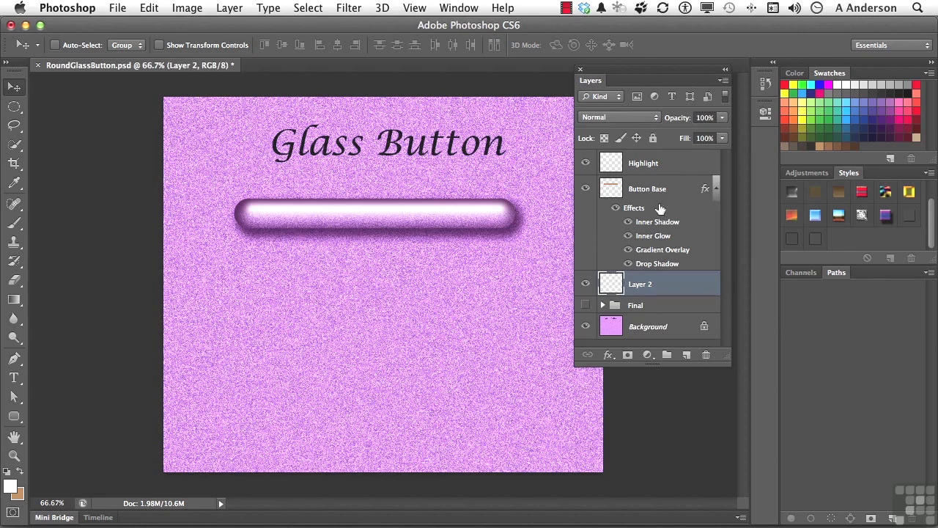
pyautogui.click(13, 377)
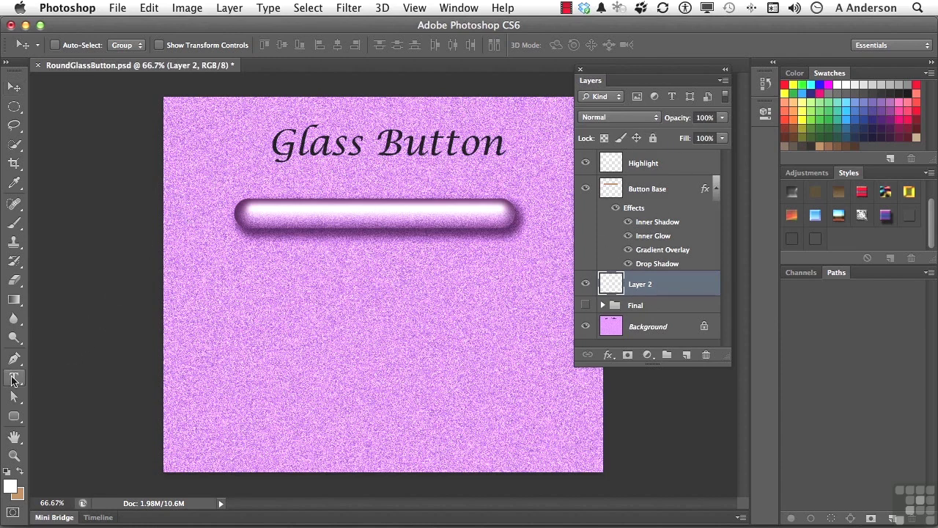
pyautogui.click(7, 470)
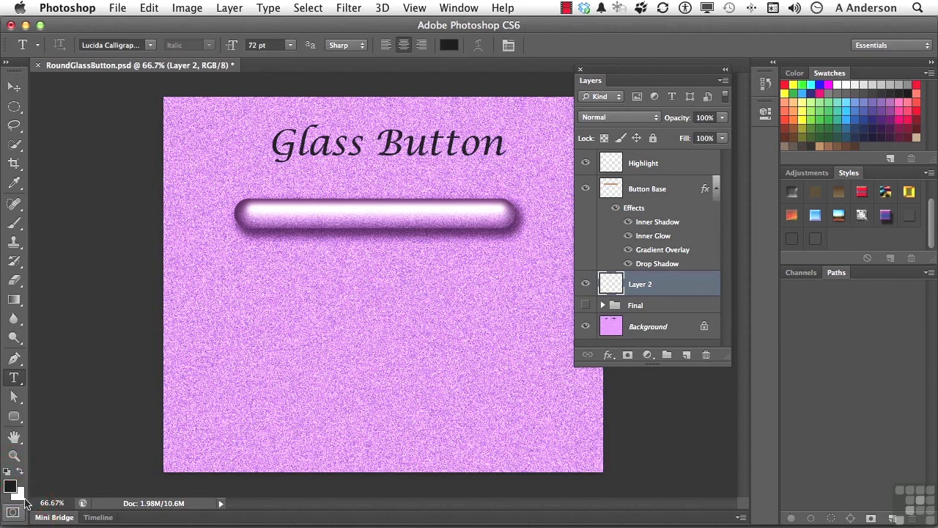
# Type 'Home' below the button and resize it from 72 pt to 60 pt
pyautogui.click(296, 287)
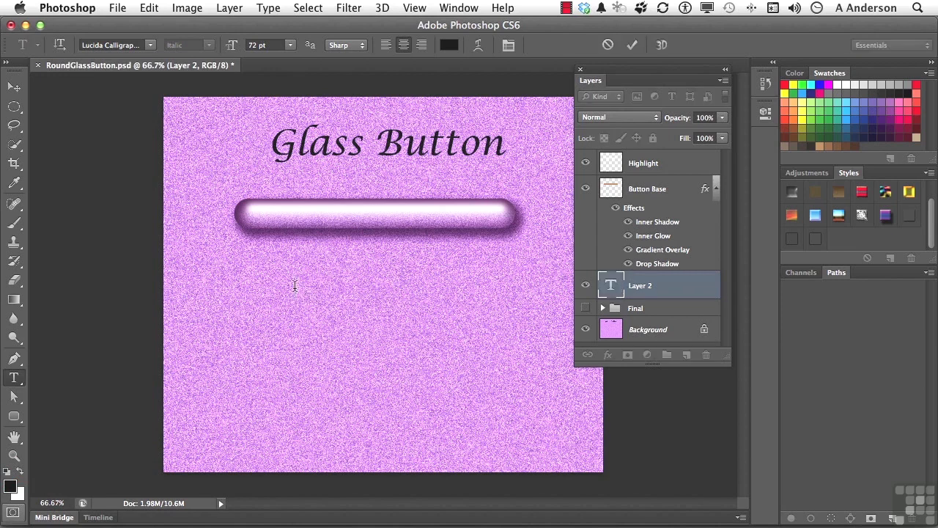
pyautogui.write('Home')
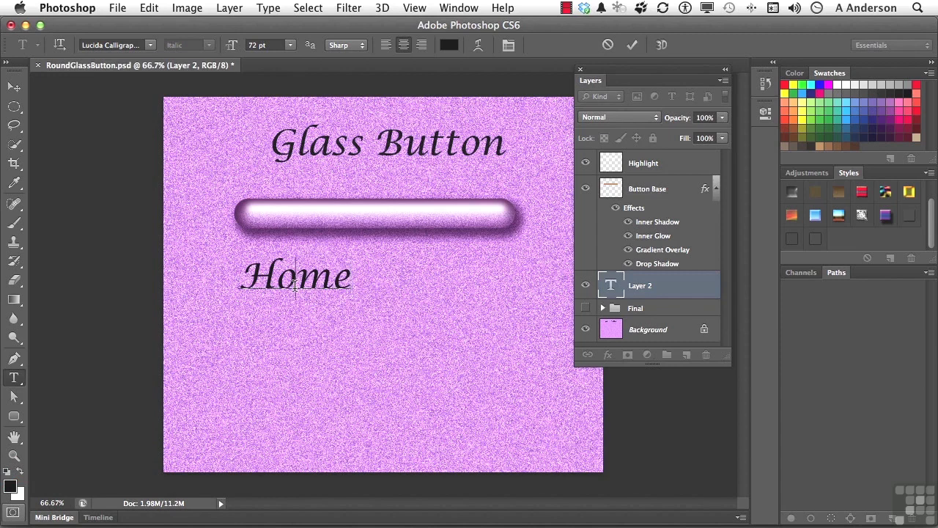
pyautogui.doubleClick(295, 286)
pyautogui.click(292, 46)
pyautogui.click(269, 188)
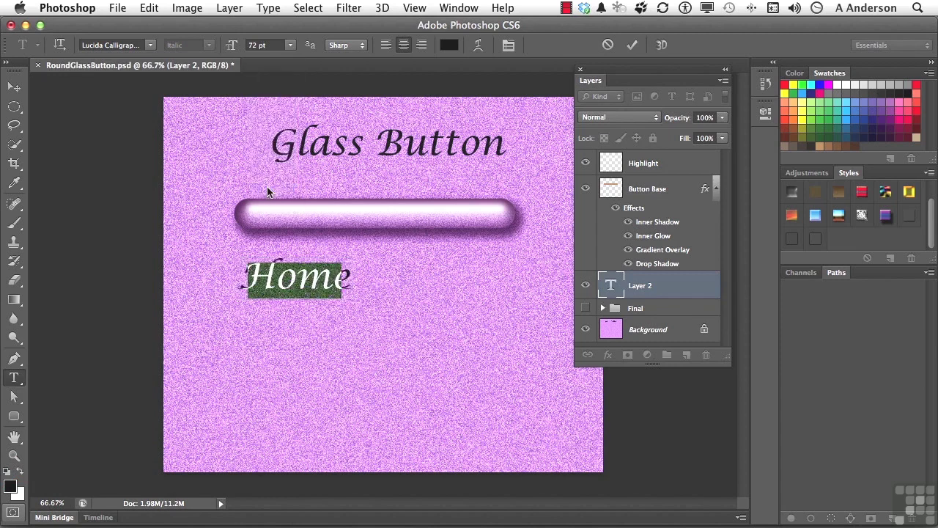
# Centre the Home text on the glass button and lower the Highlight layer's opacity to 67%
pyautogui.click(13, 87)
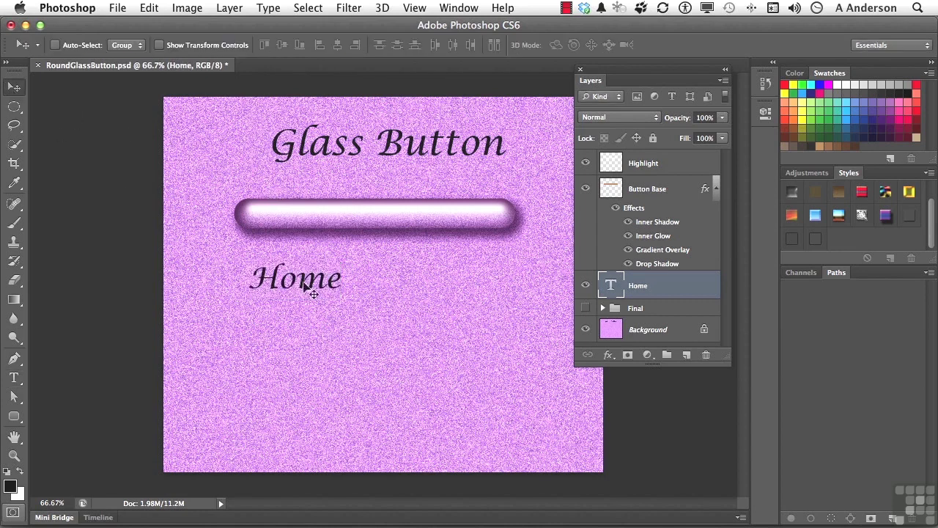
pyautogui.moveTo(301, 286); pyautogui.dragTo(374, 224)
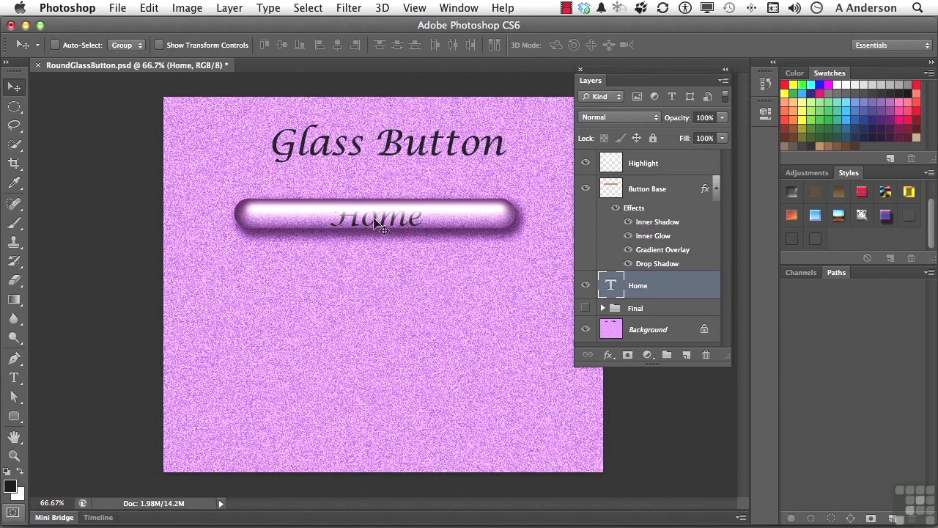
pyautogui.click(633, 167)
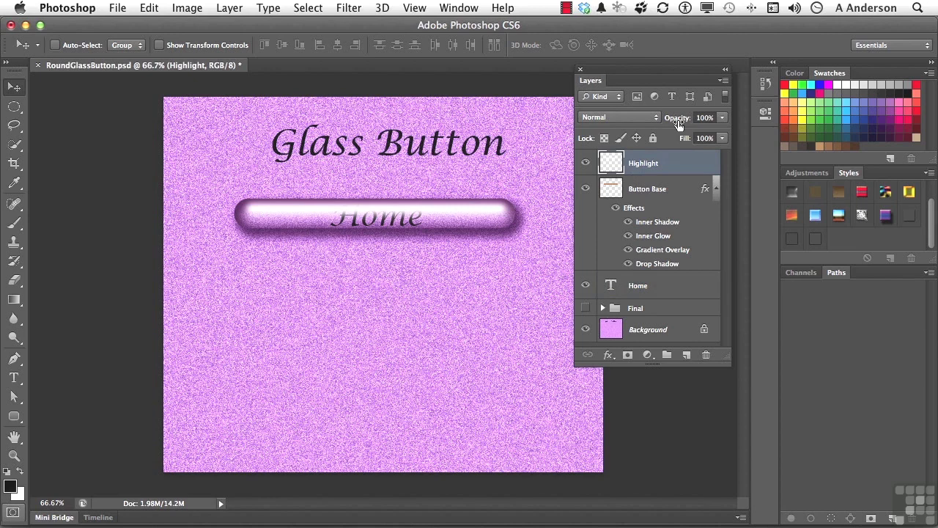
pyautogui.moveTo(678, 124); pyautogui.dragTo(655, 123)
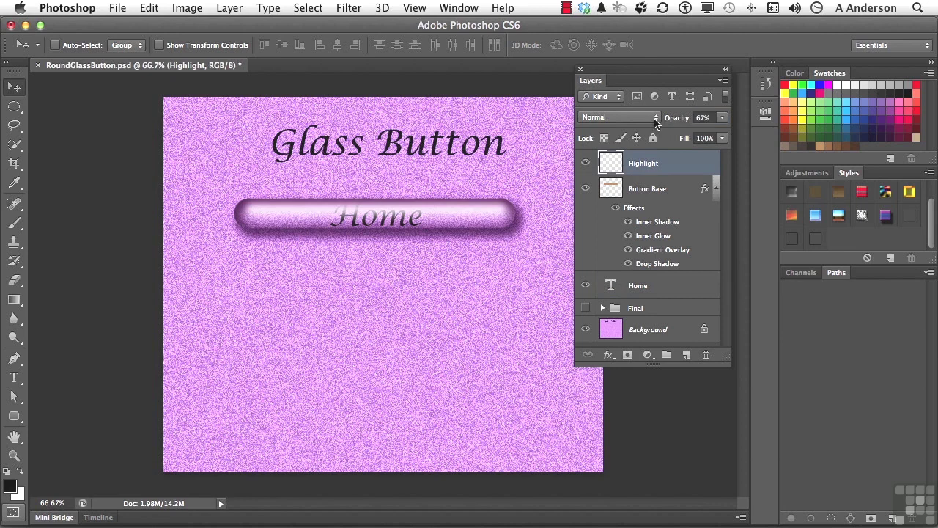